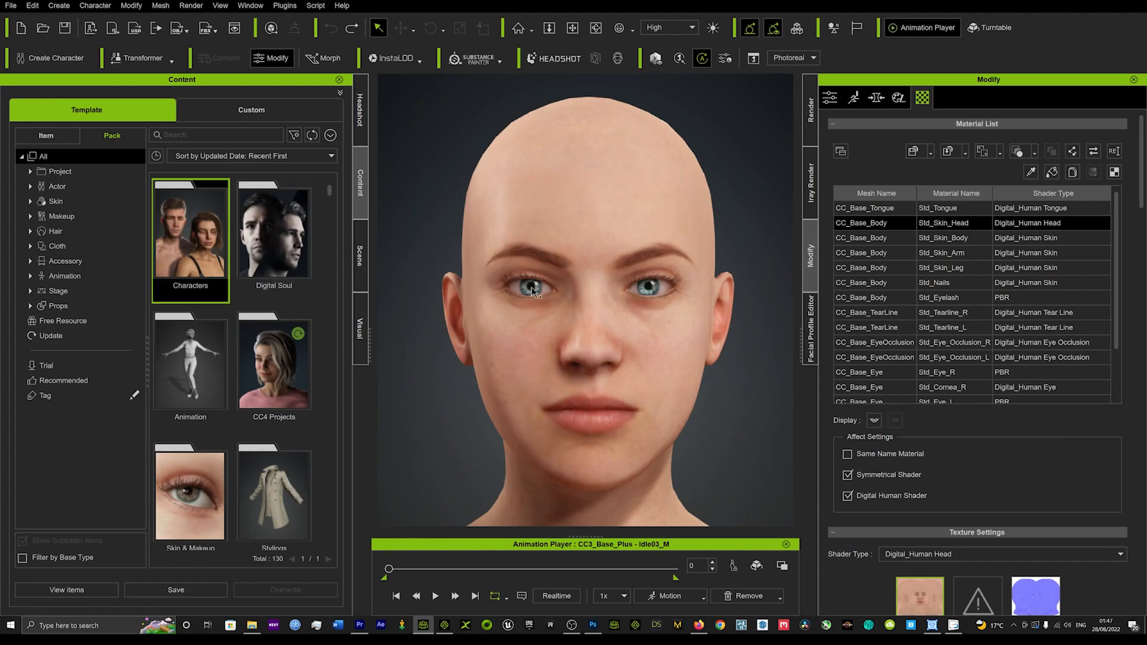
Step: Search the content library for "eye" and open the Characters pack
left_click(195, 134)
type("eye")
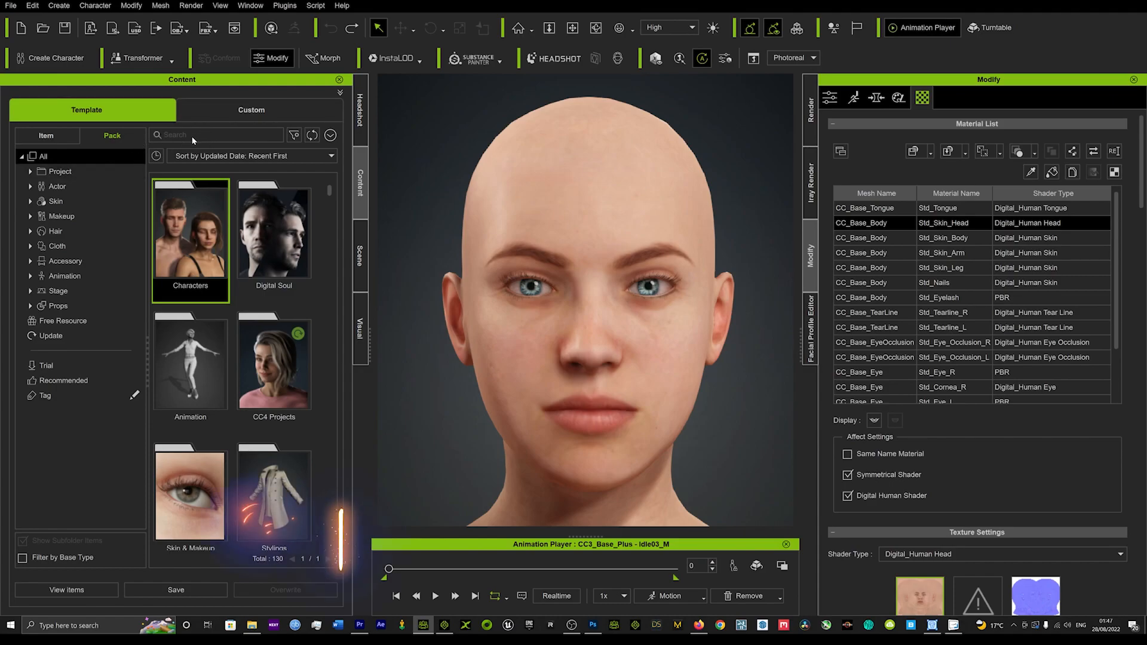
double_click(194, 234)
Step: Apply the Eyes_08.ccEye preset to the character, replacing the existing eye object
scroll(263, 264, "down", 3)
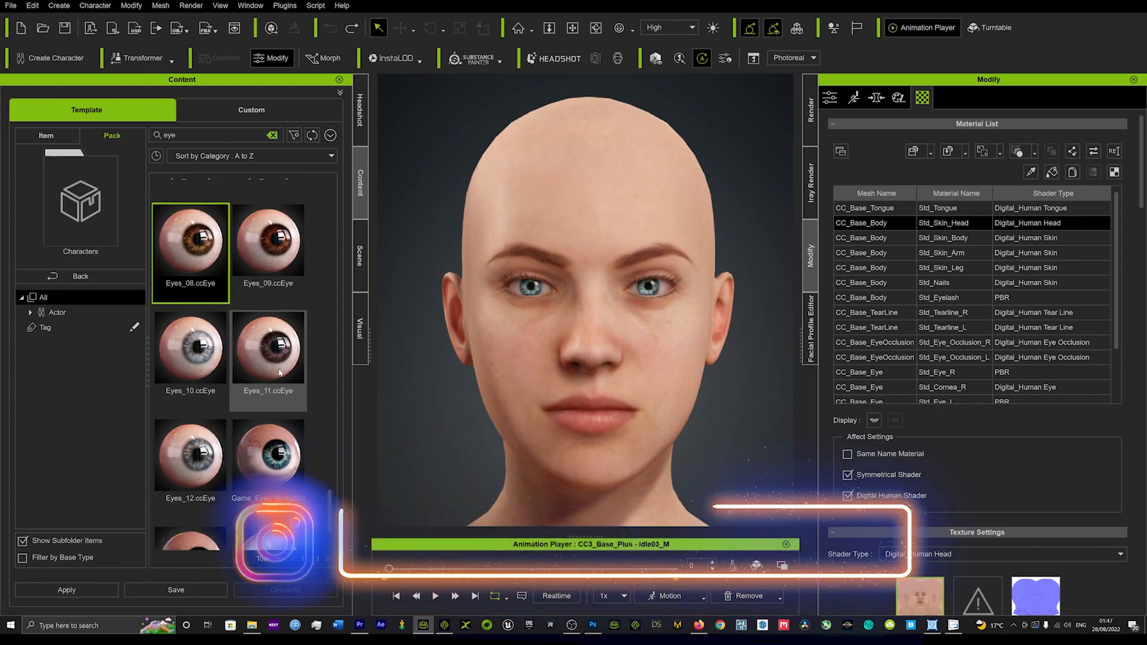
scroll(275, 407, "up", 10)
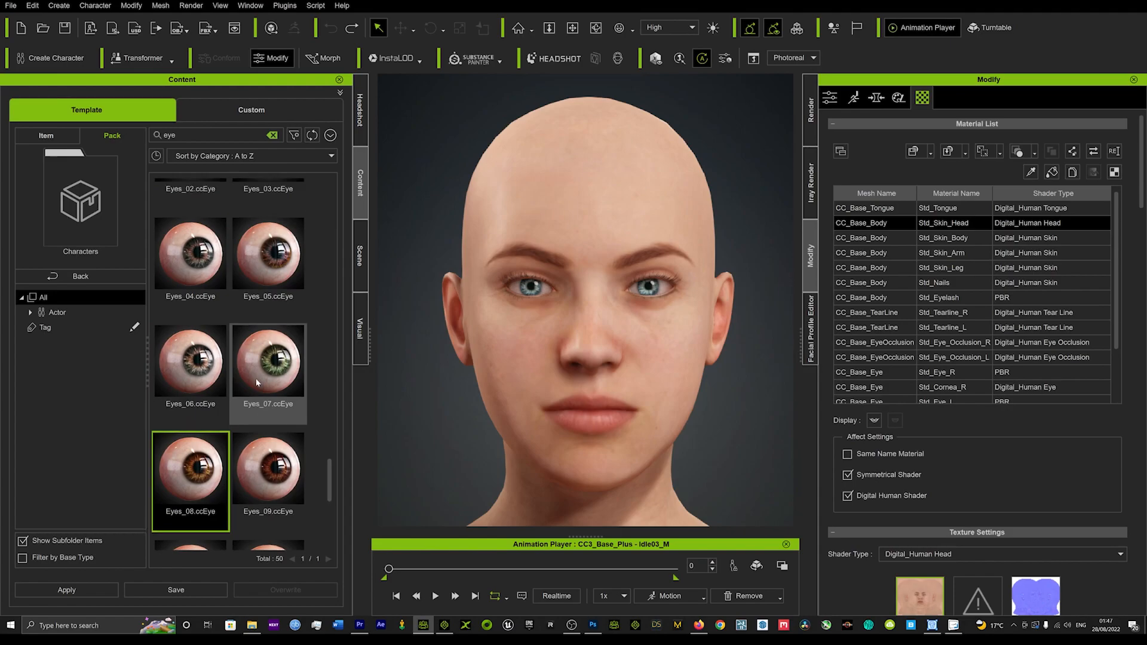
scroll(230, 383, "up", 1)
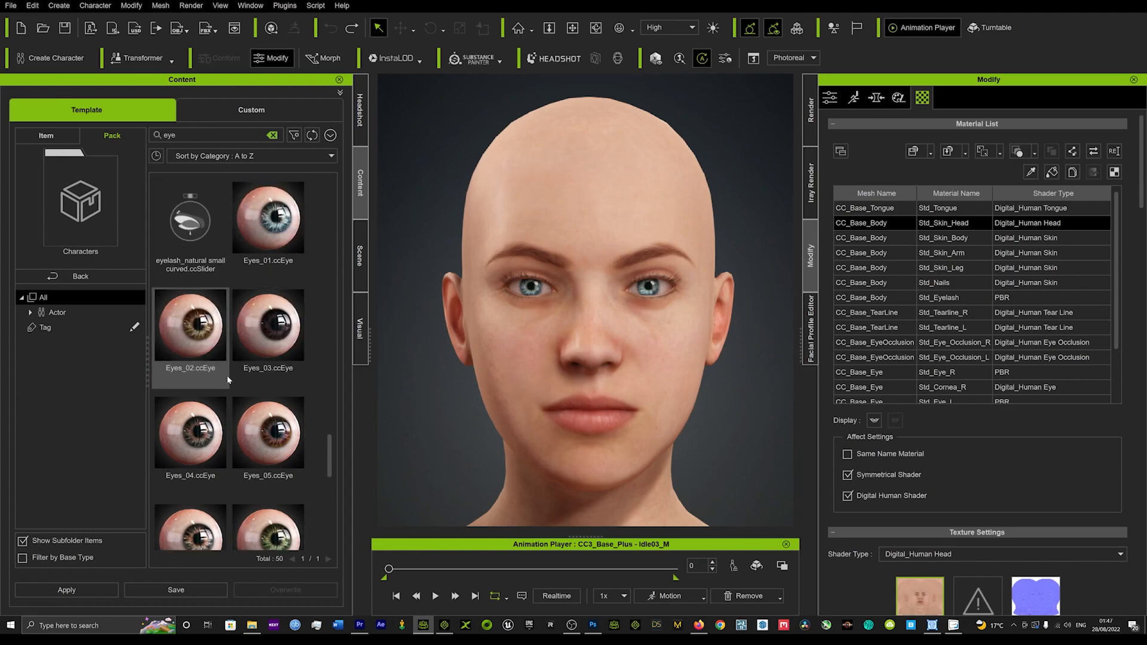
scroll(228, 380, "down", 3)
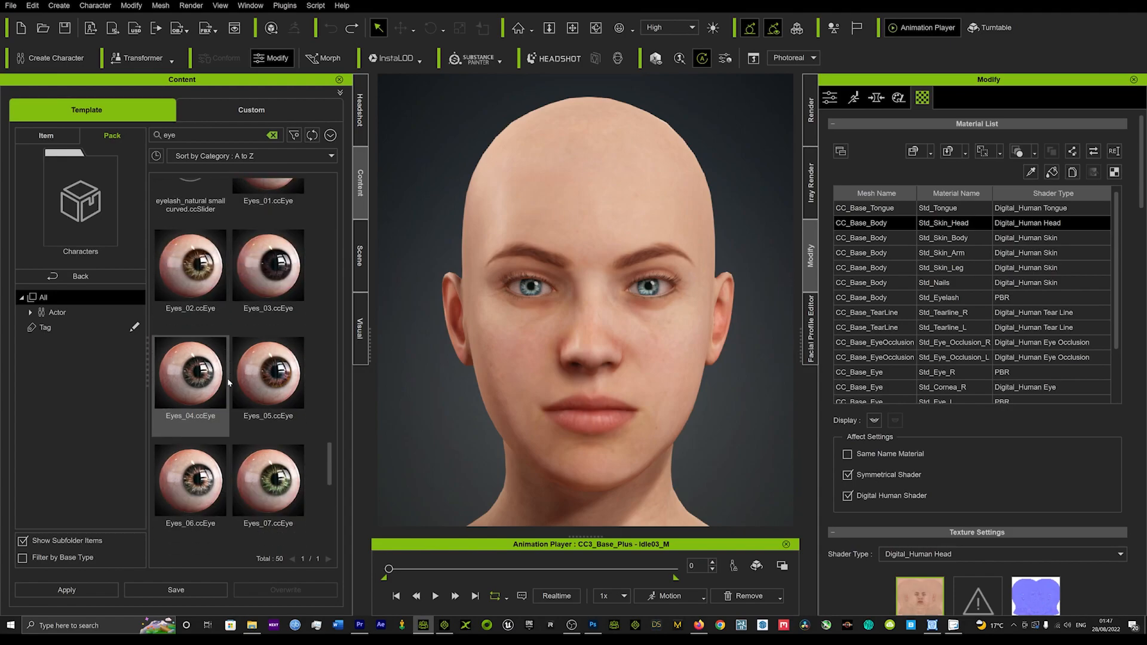
scroll(228, 387, "down", 1)
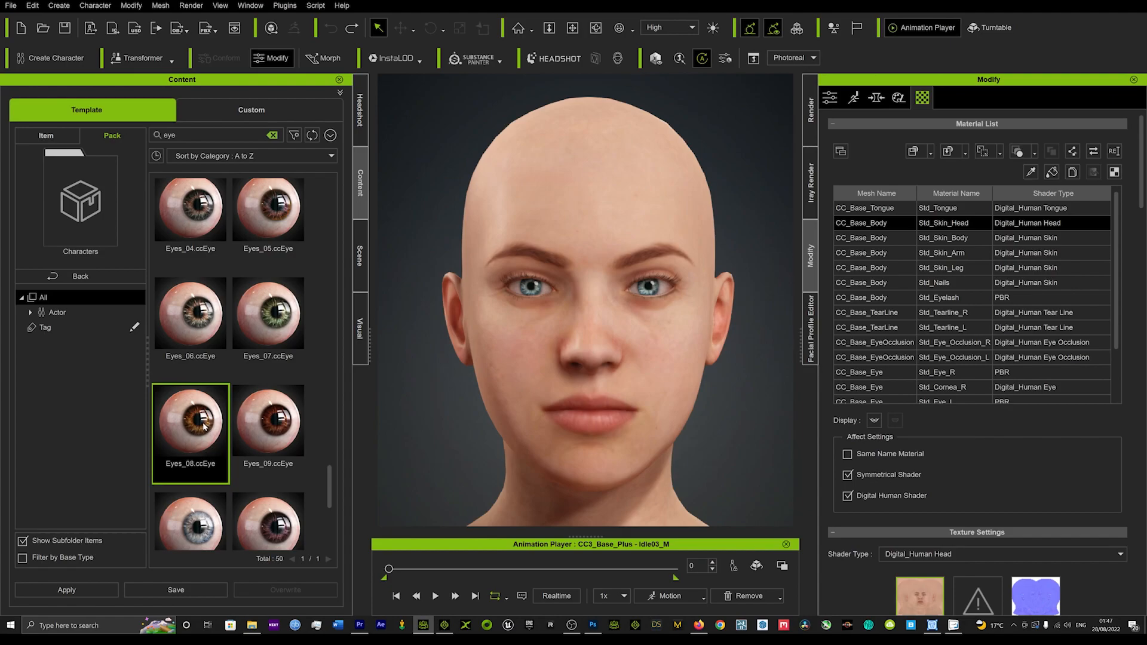
double_click(204, 425)
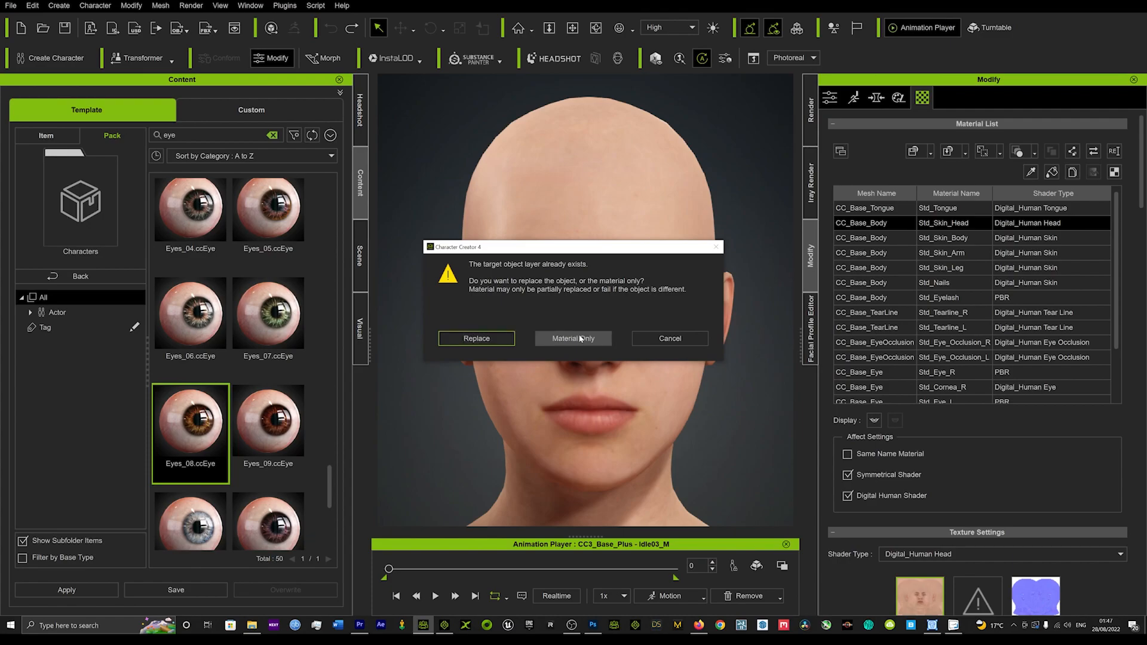
left_click(464, 339)
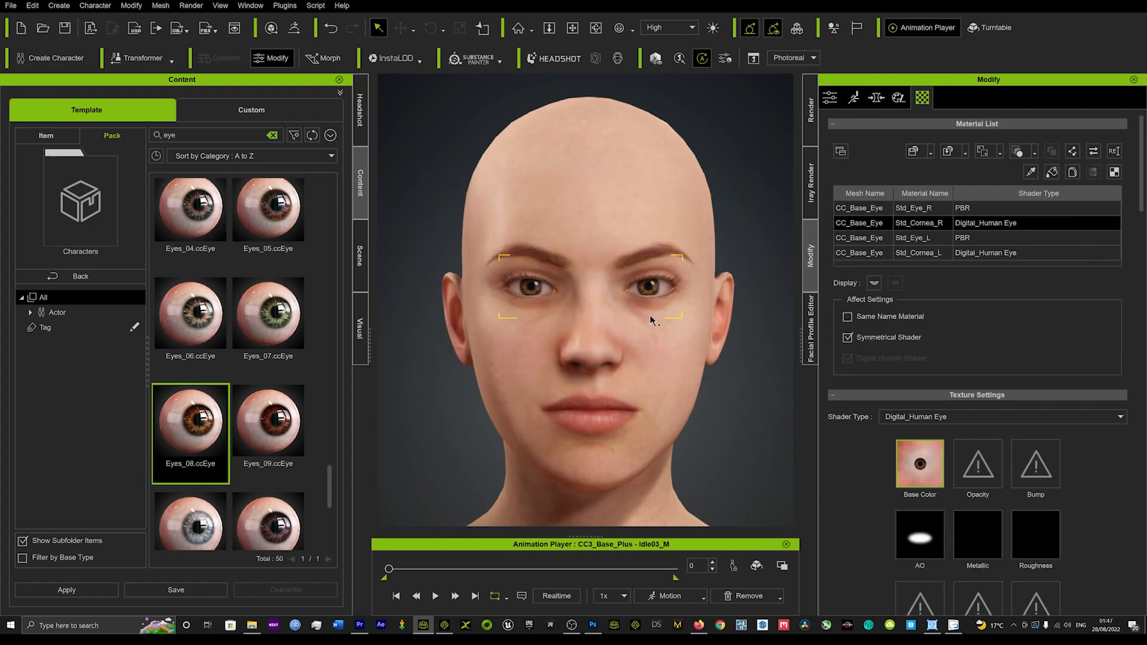
Step: Select the Std_Eye_R material and examine its texture, shader and resource map settings
left_click(955, 242, "ctrl")
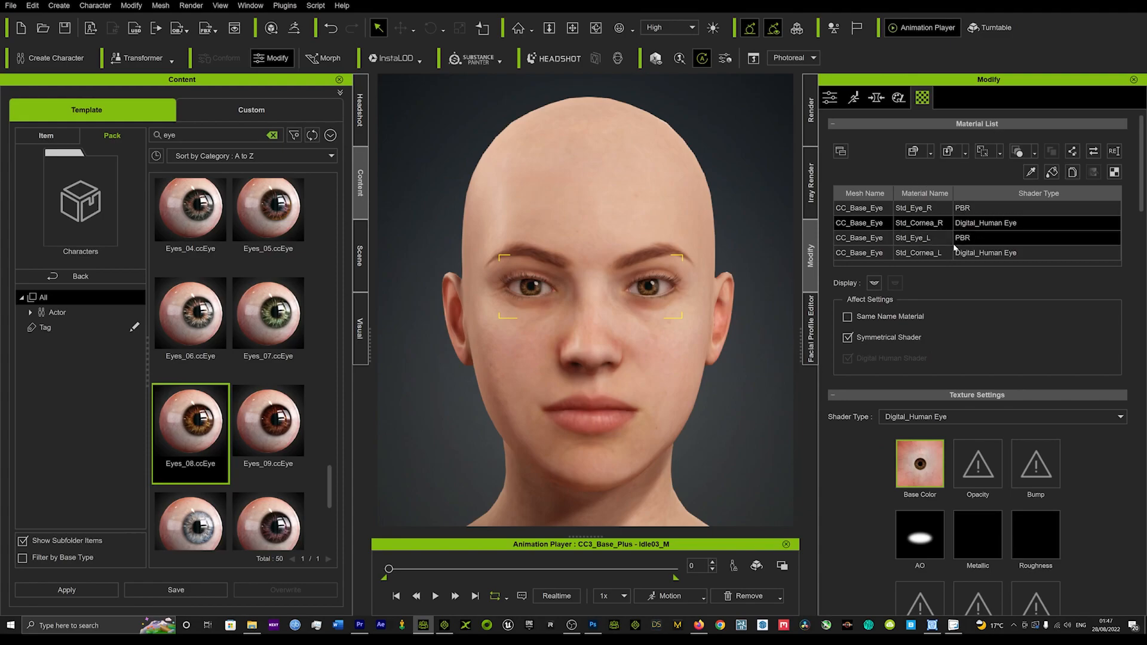
left_click(920, 214)
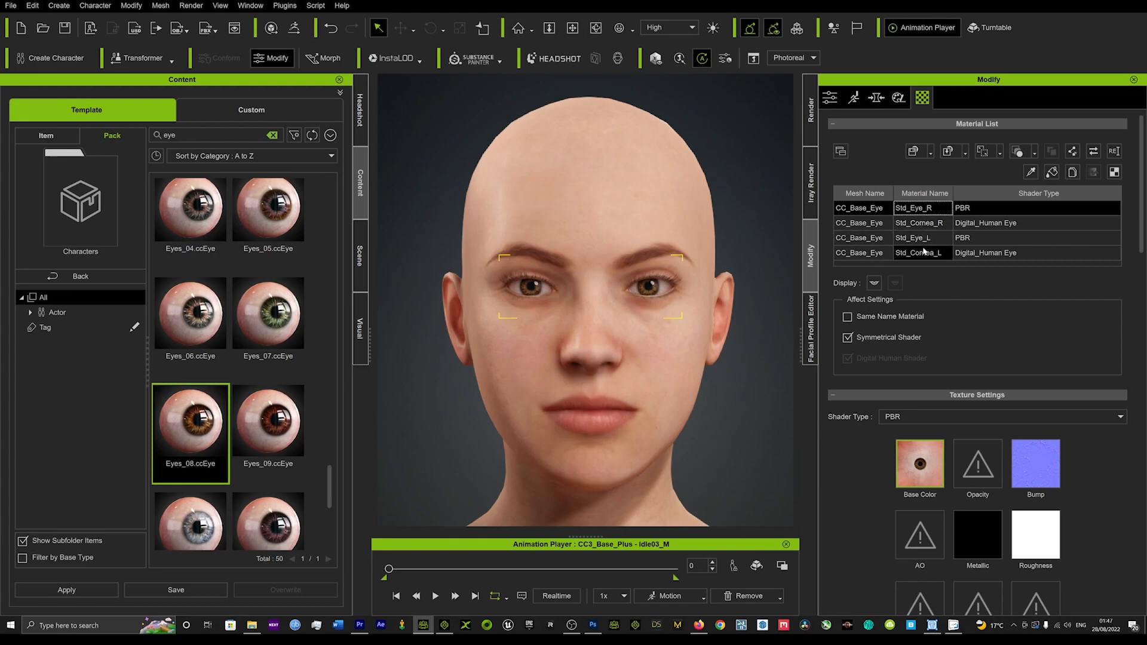
scroll(837, 476, "down", 10)
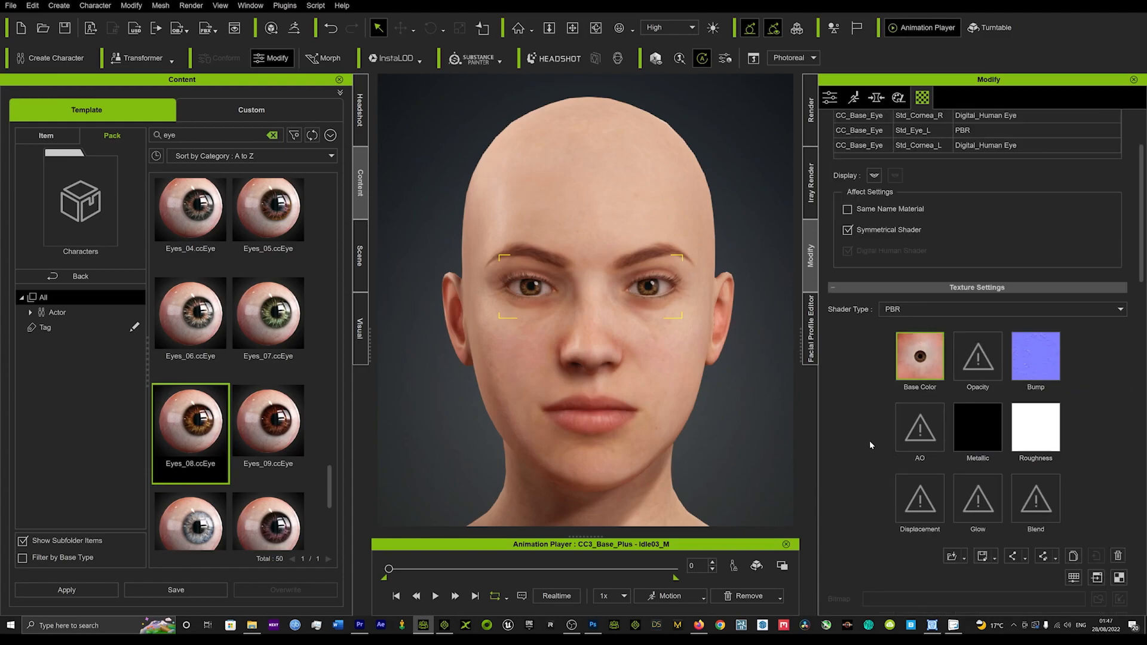
scroll(838, 478, "down", 2)
scroll(919, 407, "up", 4)
scroll(919, 412, "down", 10)
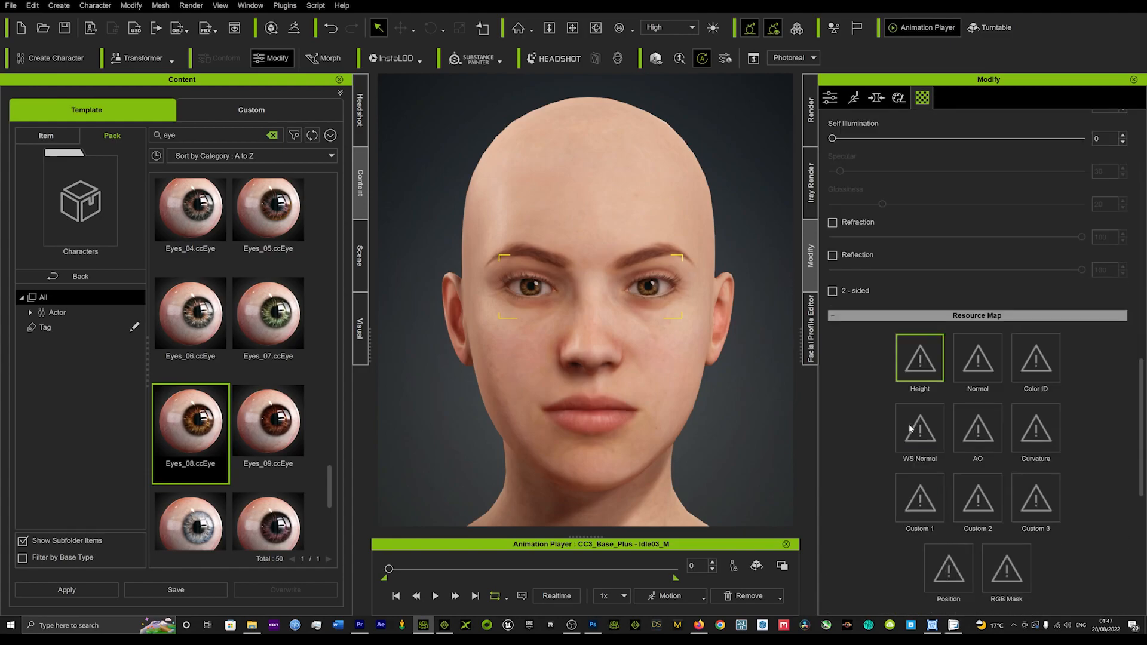
scroll(922, 501, "up", 15)
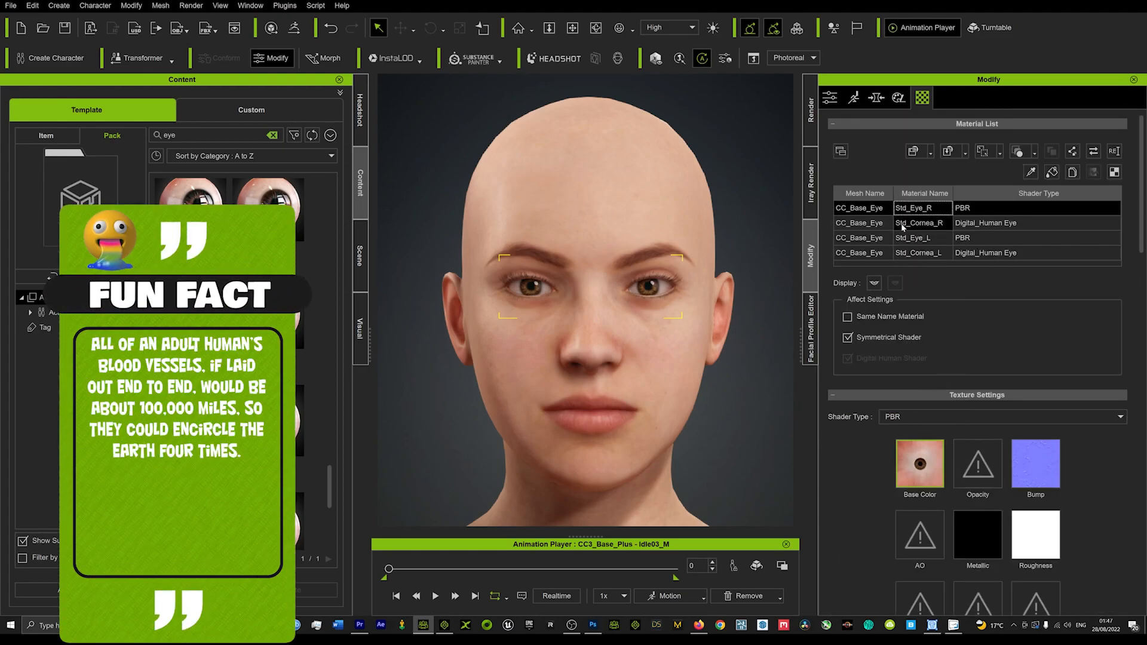
Step: Select the Std_Cornea_R material and inspect the textures in its shader settings
left_click(905, 226)
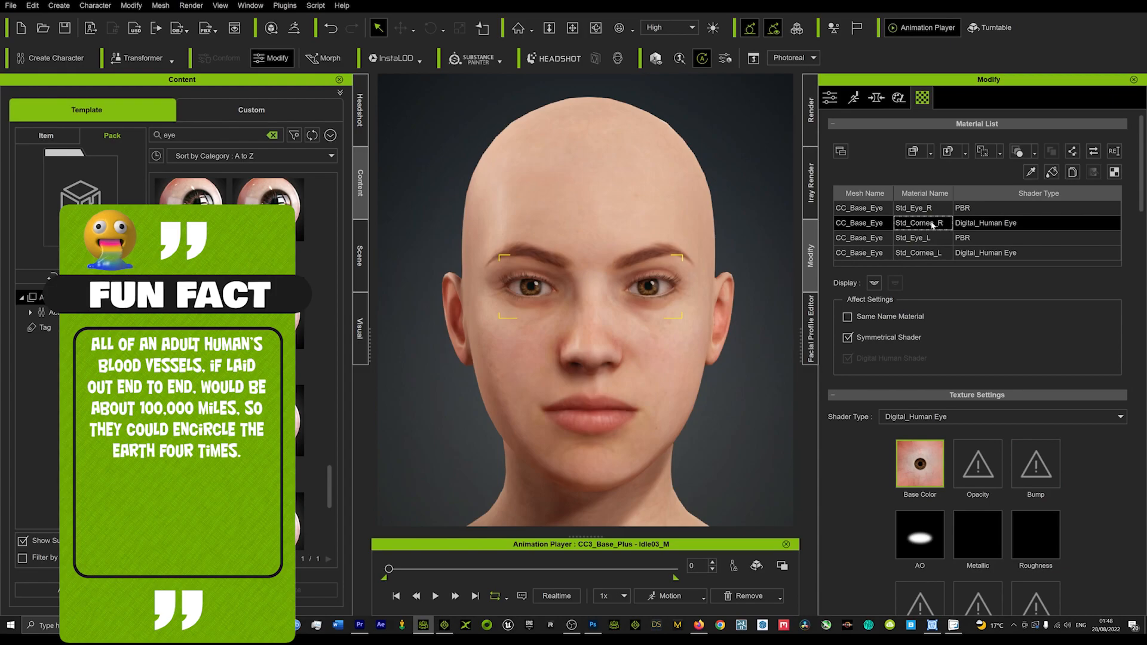
scroll(872, 414, "down", 2)
scroll(908, 417, "down", 12)
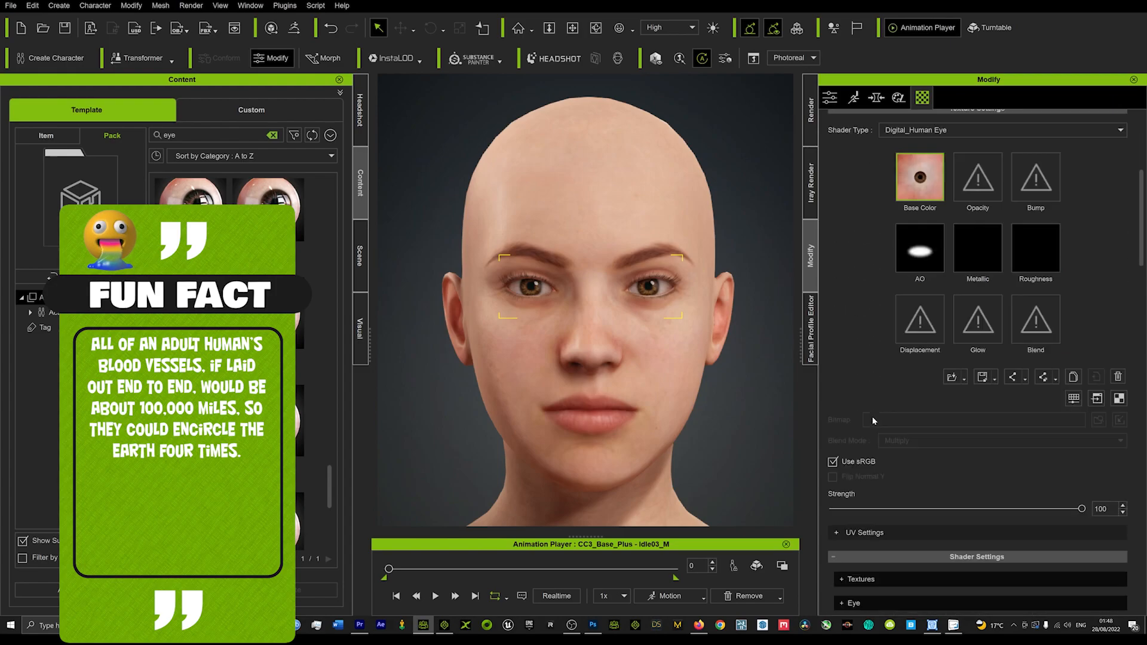
scroll(950, 407, "down", 1)
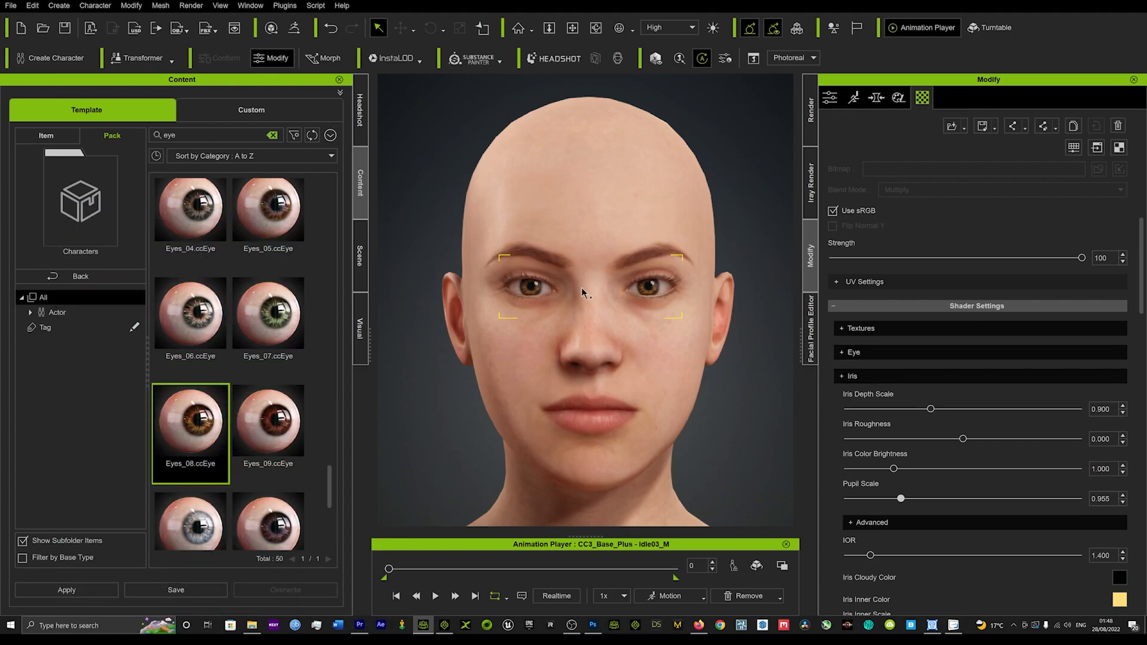
left_click(857, 329)
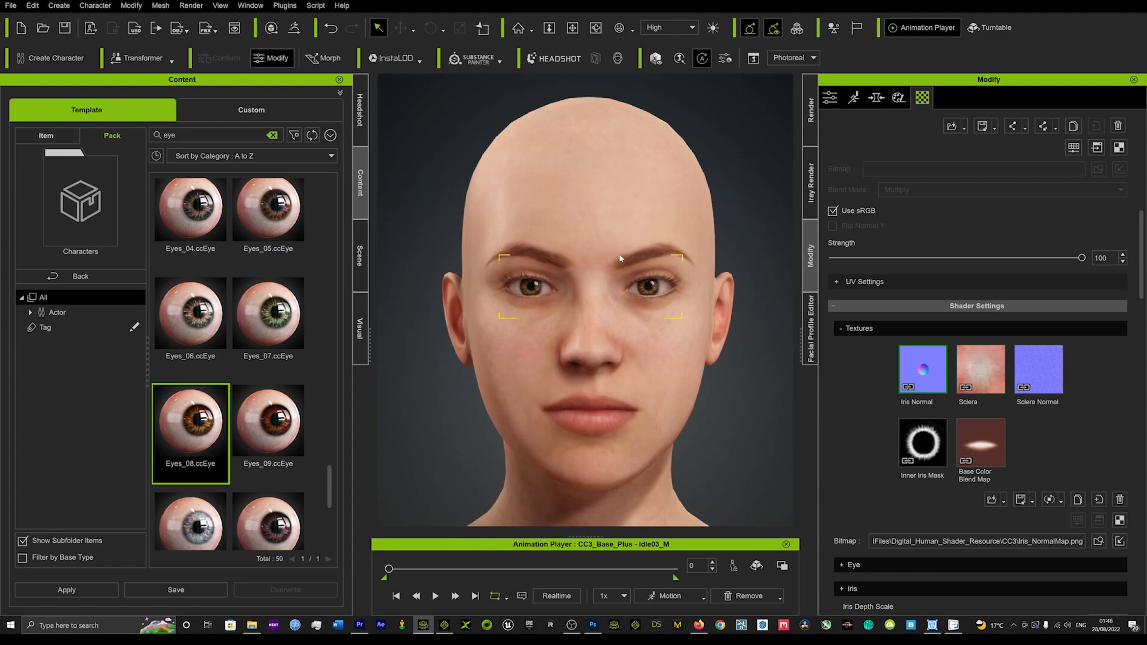
left_click(859, 329)
Step: Expand the Eye shader settings and set Base Color Blend Map Strength to 0.242
left_click(851, 352)
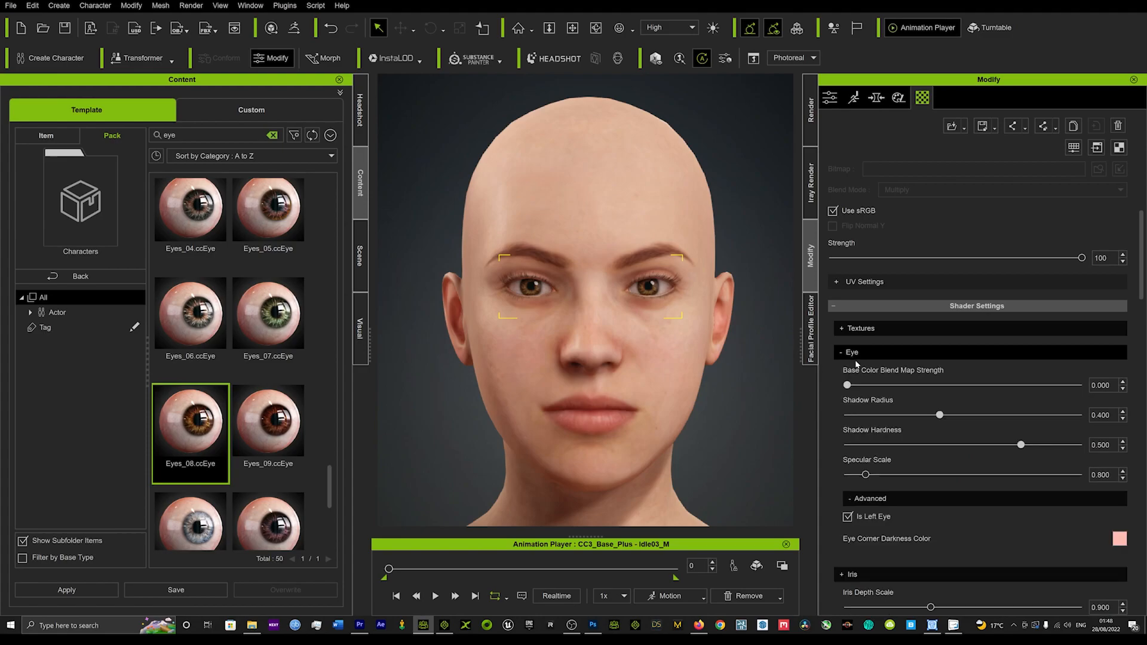
scroll(821, 393, "down", 2)
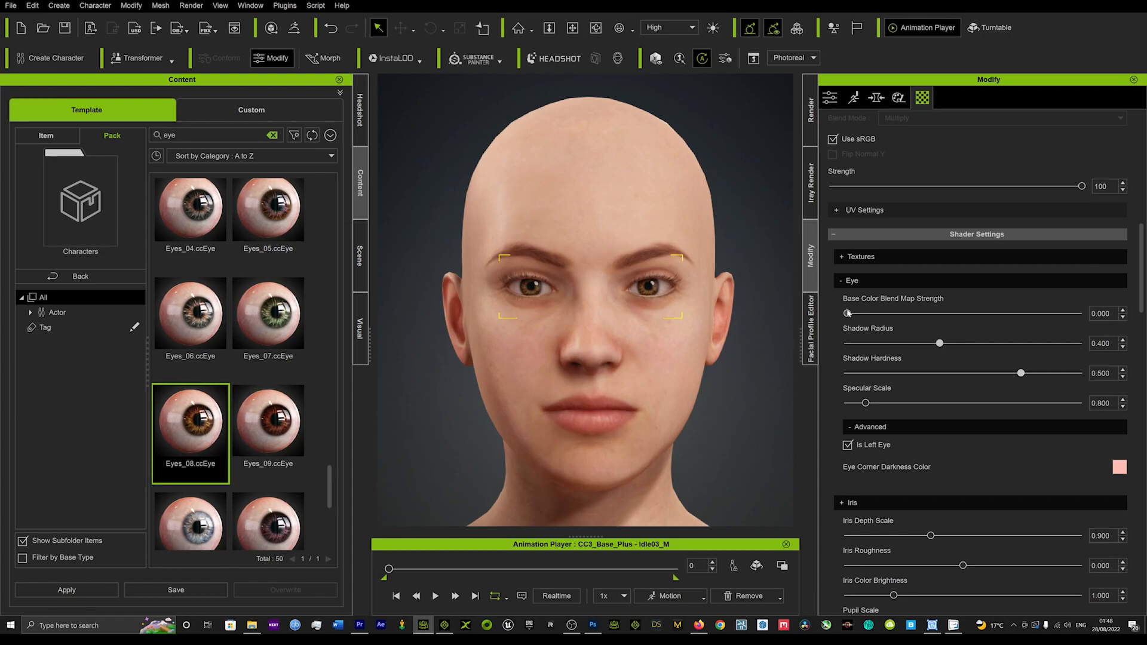
left_click_drag(847, 315, 1085, 328)
left_click_drag(1079, 318, 902, 321)
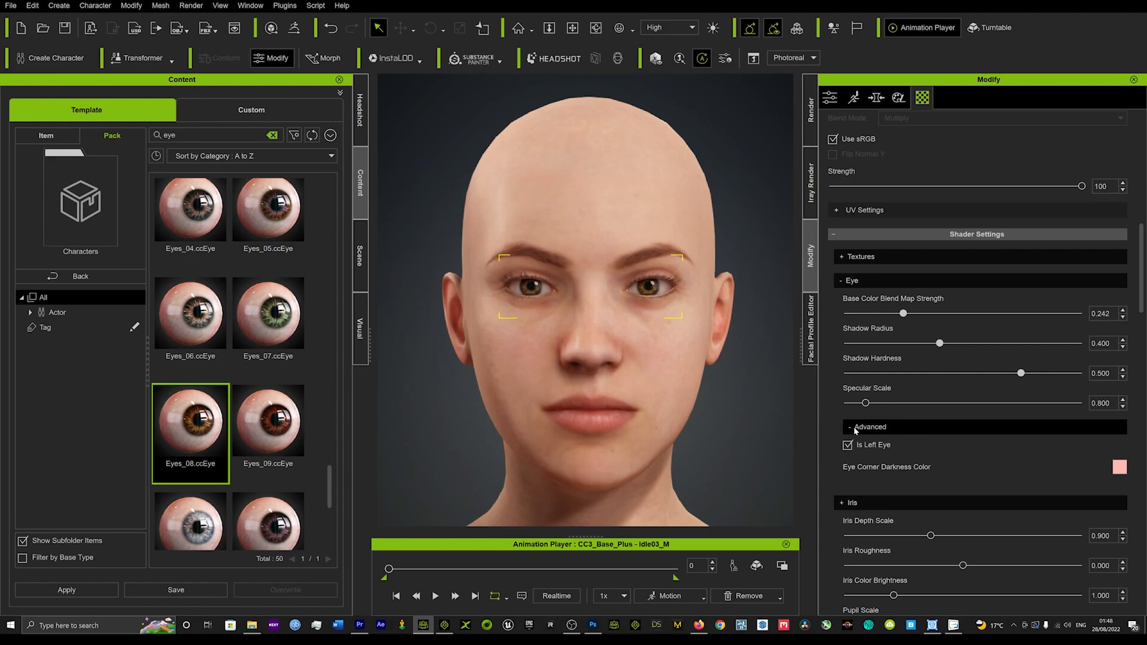
Step: Change the Eye Corner Darkness Color to bright red, #ff0509
left_click(1121, 467)
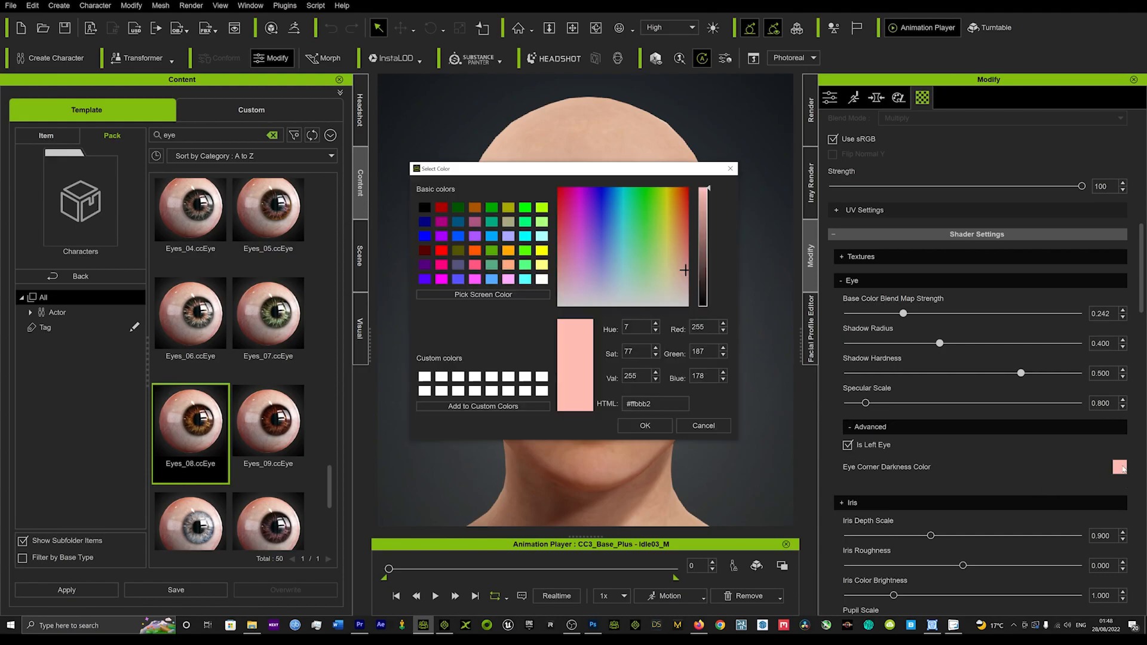
left_click_drag(629, 168, 1067, 178)
left_click_drag(1041, 216, 986, 204)
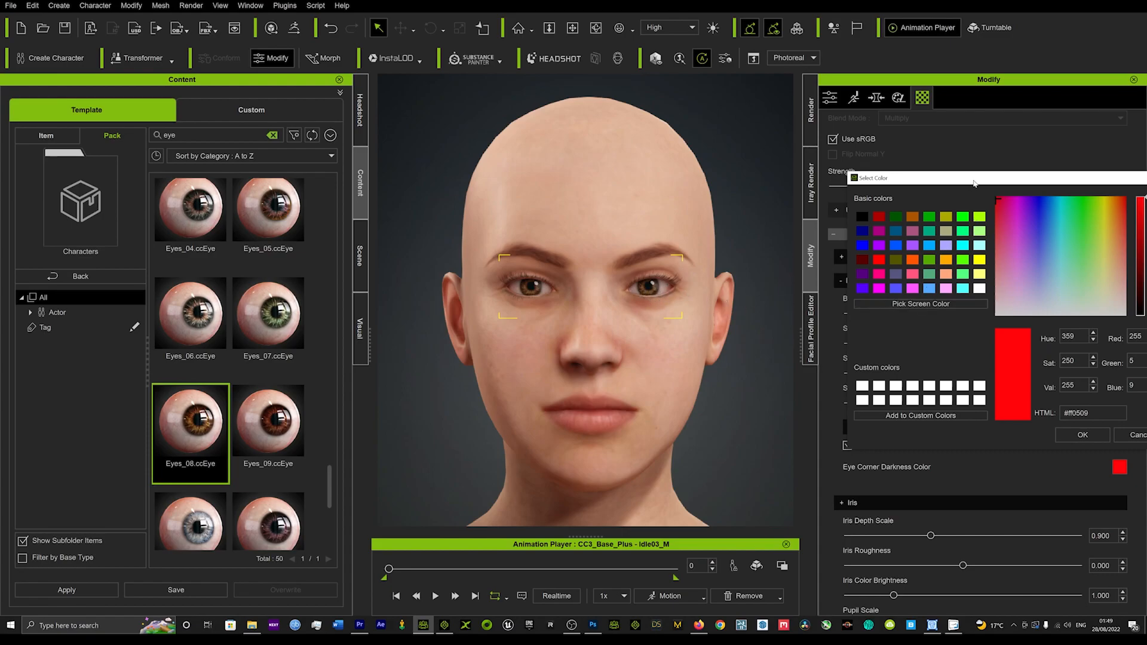
left_click_drag(973, 181, 256, 173)
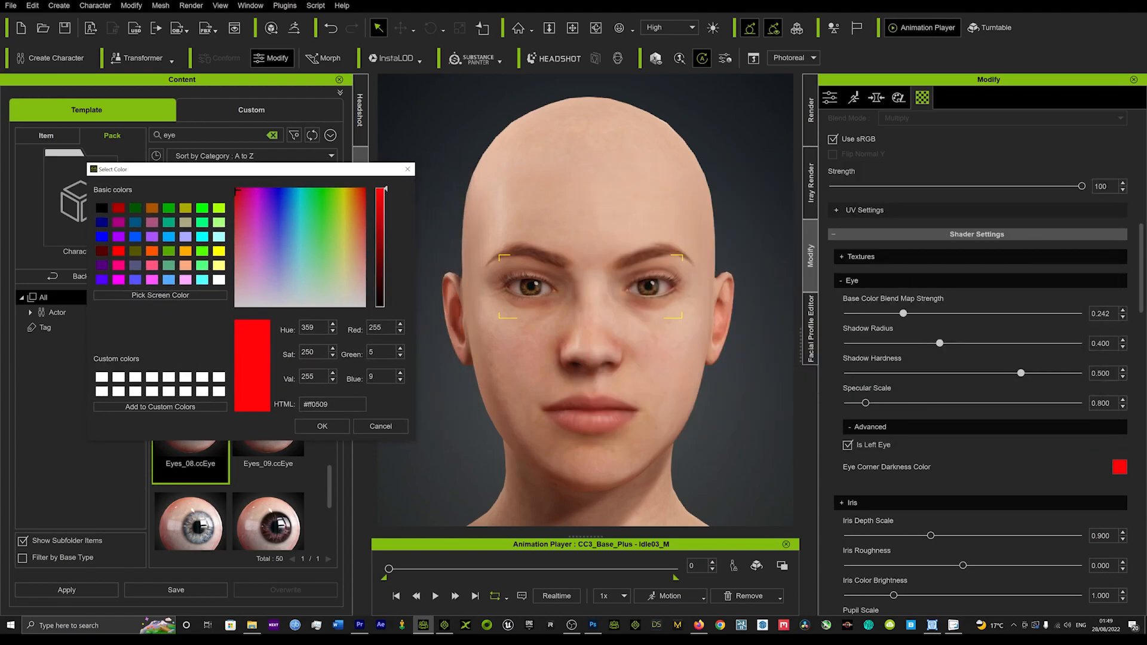
left_click(326, 428)
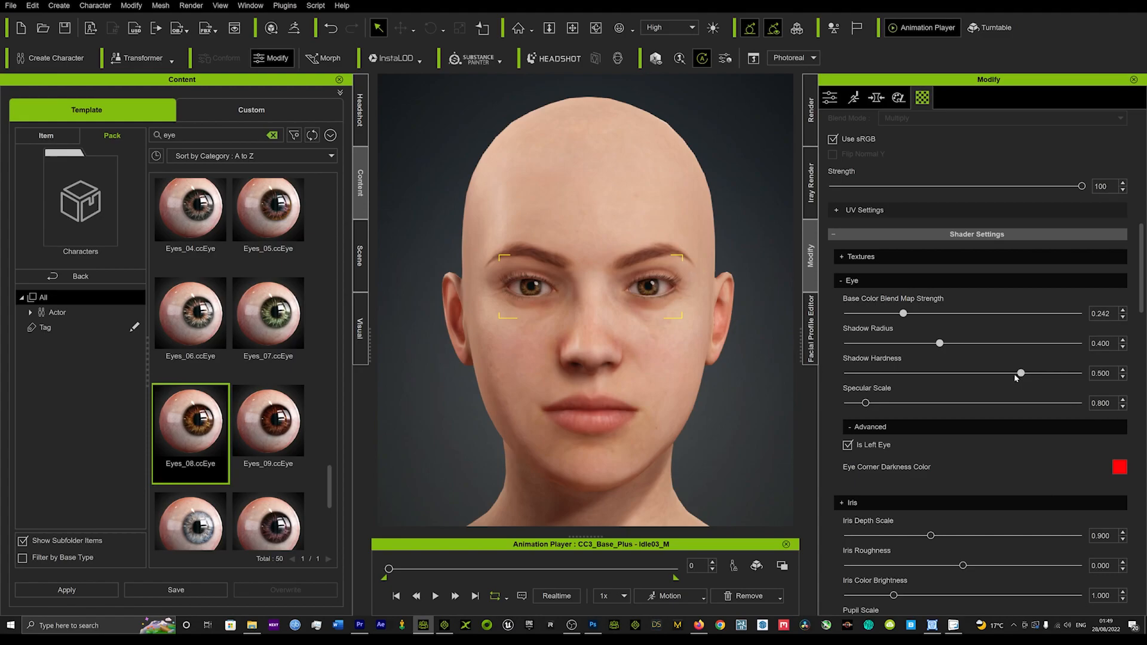
Step: Adjust the Eye shader to Shadow Hardness -0.281, Shadow Radius 0.247 and Base Color Blend Map Strength 0.354
left_click_drag(1021, 374, 825, 372)
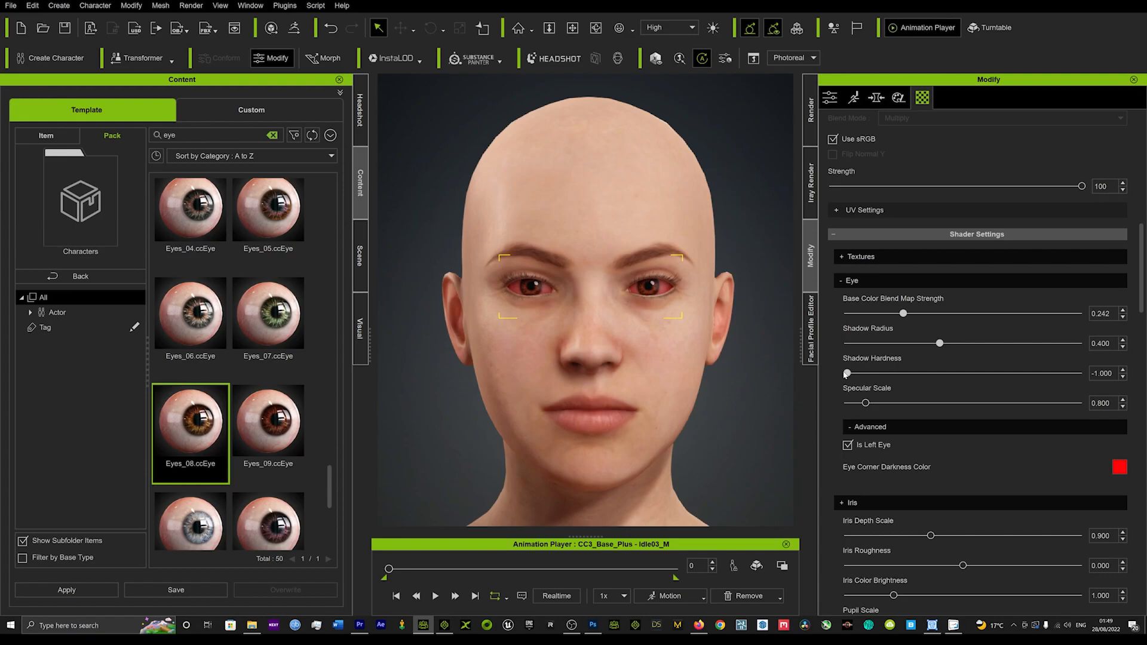
left_click_drag(847, 374, 930, 384)
left_click_drag(940, 345, 984, 352)
left_click_drag(981, 348, 846, 351)
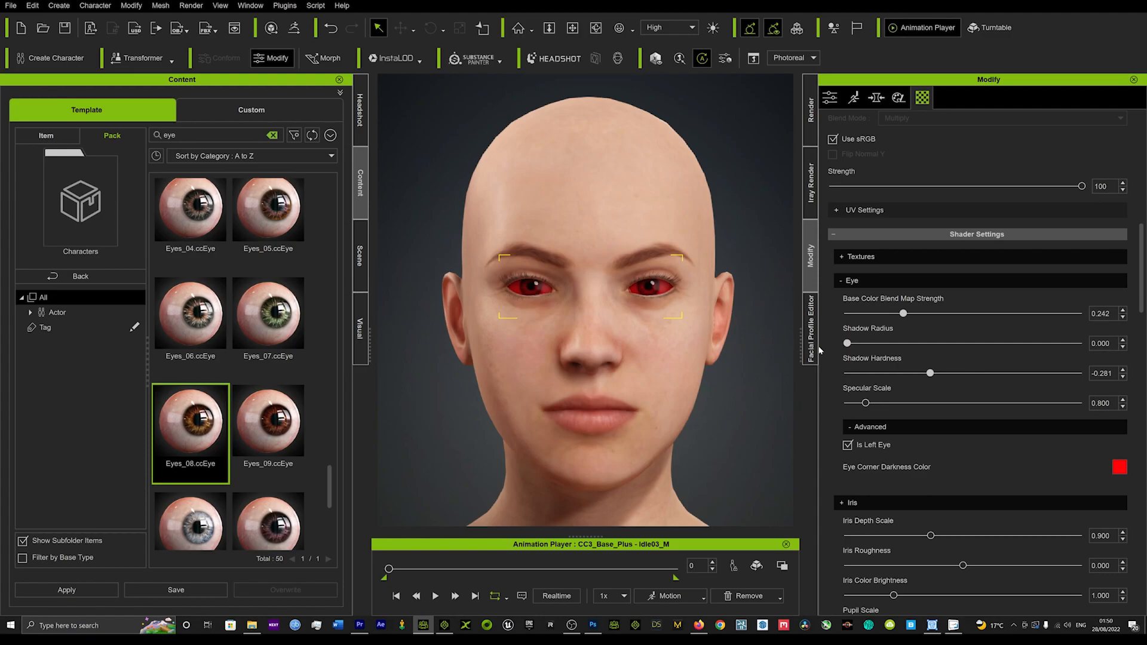
mouse_move(847, 345)
left_mouse_down()
mouse_move(883, 346)
mouse_move(864, 347)
left_mouse_up()
left_click_drag(865, 345, 910, 345)
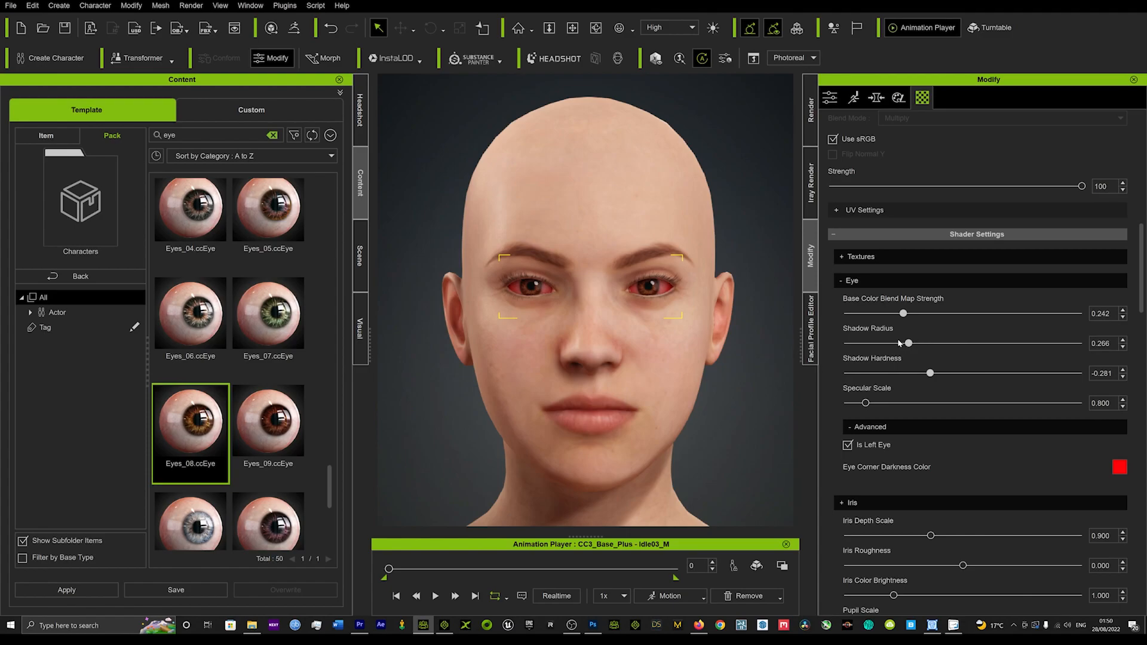
left_click_drag(907, 345, 929, 311)
left_click(1121, 466)
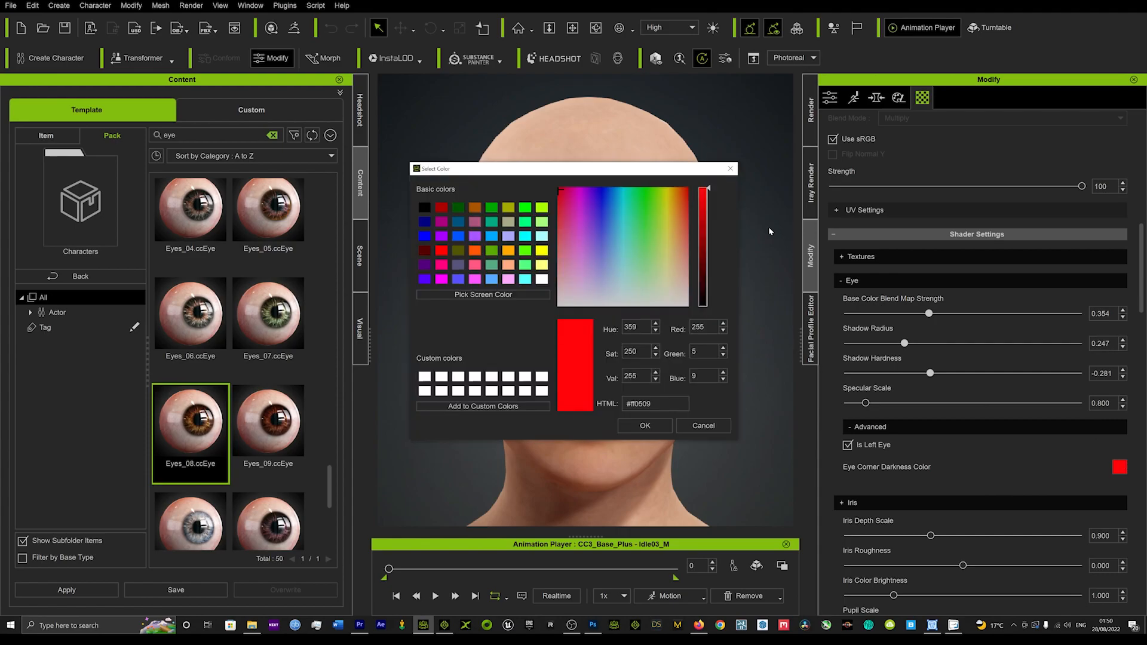
left_click_drag(669, 172, 1034, 123)
mouse_move(983, 156)
left_mouse_down()
mouse_move(963, 156)
mouse_move(953, 202)
mouse_move(1004, 203)
mouse_move(1017, 176)
mouse_move(978, 166)
mouse_move(1003, 167)
mouse_move(988, 154)
mouse_move(963, 154)
left_mouse_up()
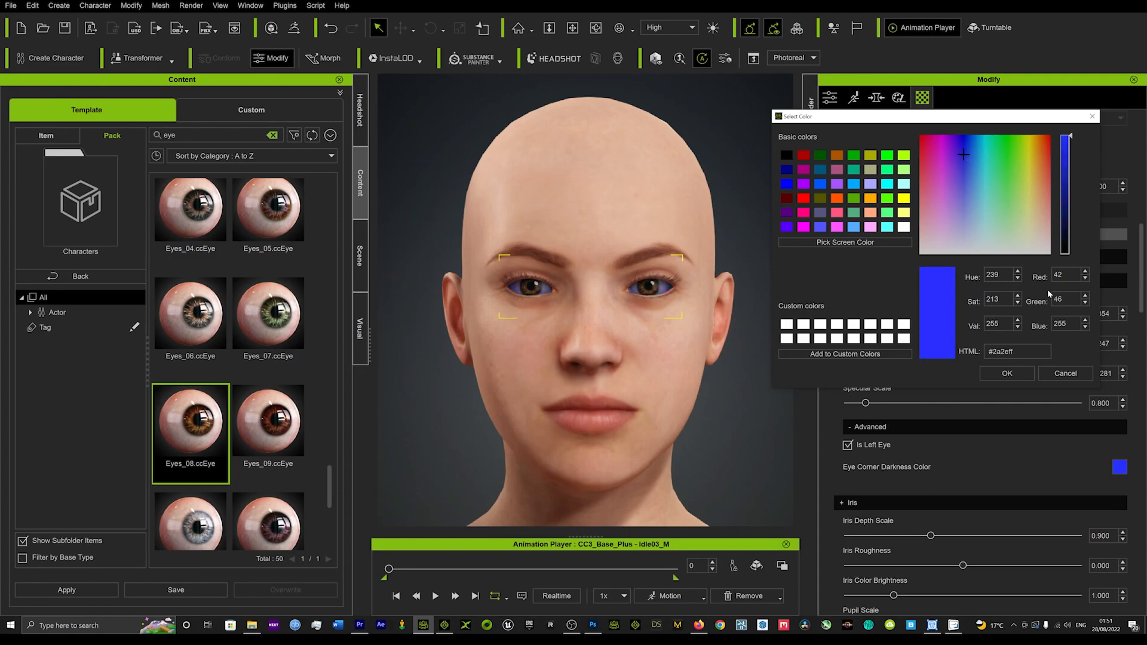
left_click(1073, 376)
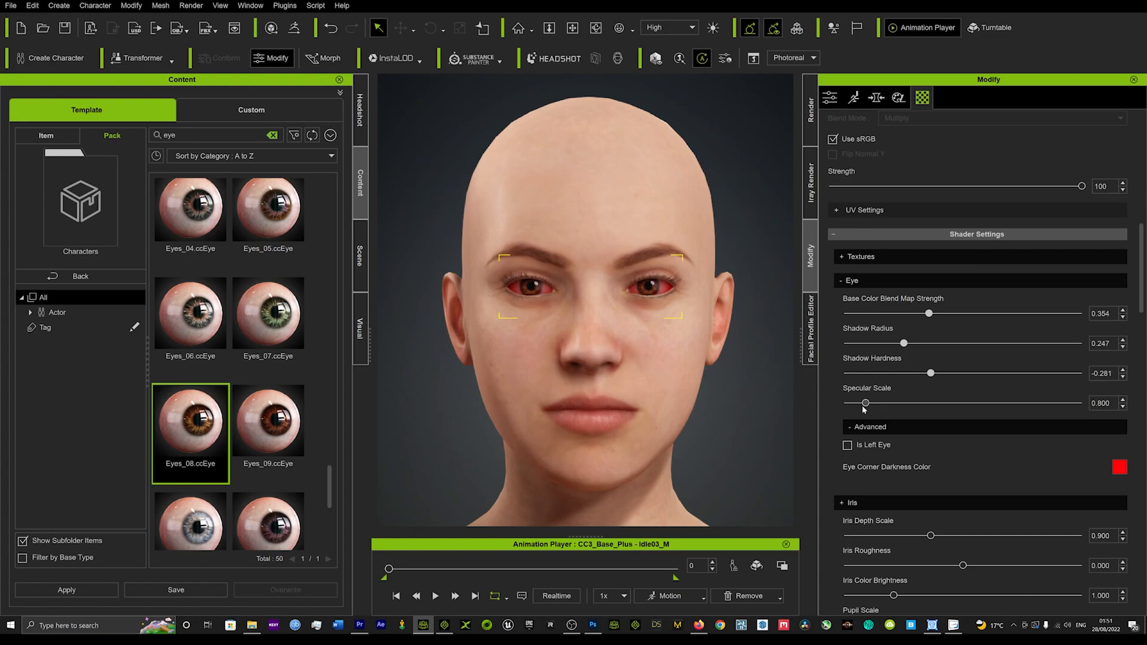
Step: Set the eye's Specular Scale to 0, Shadow Hardness to 1.000 and Shadow Radius to 0.792
left_click_drag(866, 404, 830, 406)
left_click_drag(931, 375, 1146, 377)
left_click_drag(905, 350, 881, 352)
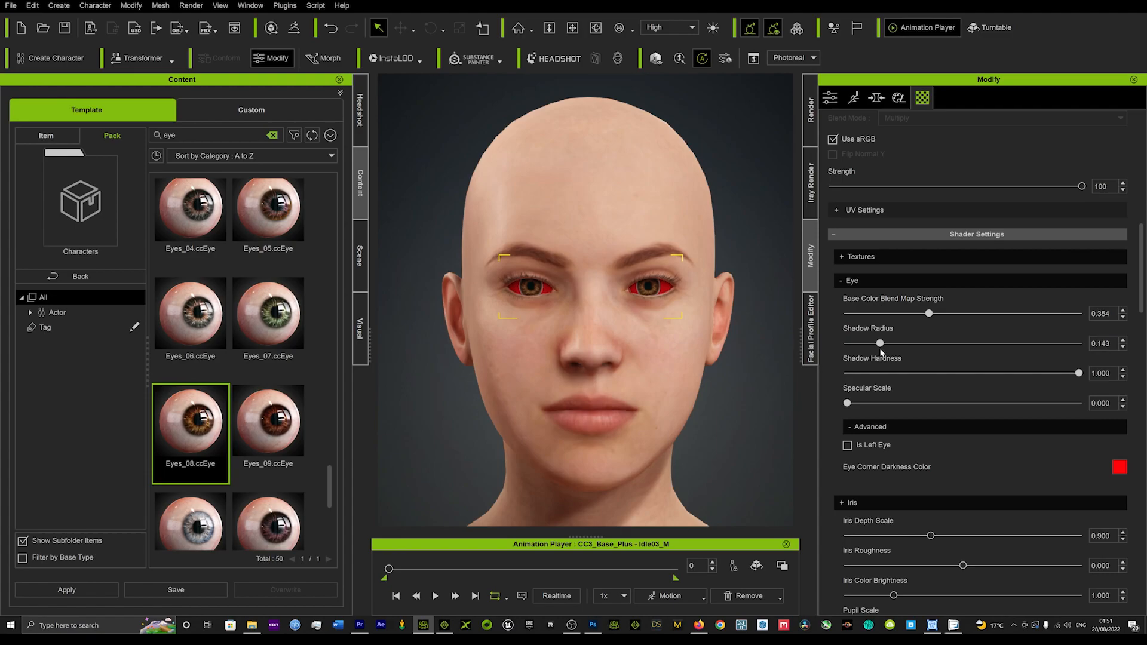
left_click_drag(880, 352, 879, 352)
mouse_move(1078, 373)
left_mouse_down()
mouse_move(935, 373)
mouse_move(1080, 374)
left_mouse_up()
left_click_drag(877, 344, 1028, 343)
Step: Expand the Iris shader settings and raise Iris Depth Scale to 2.025
scroll(848, 439, "down", 4)
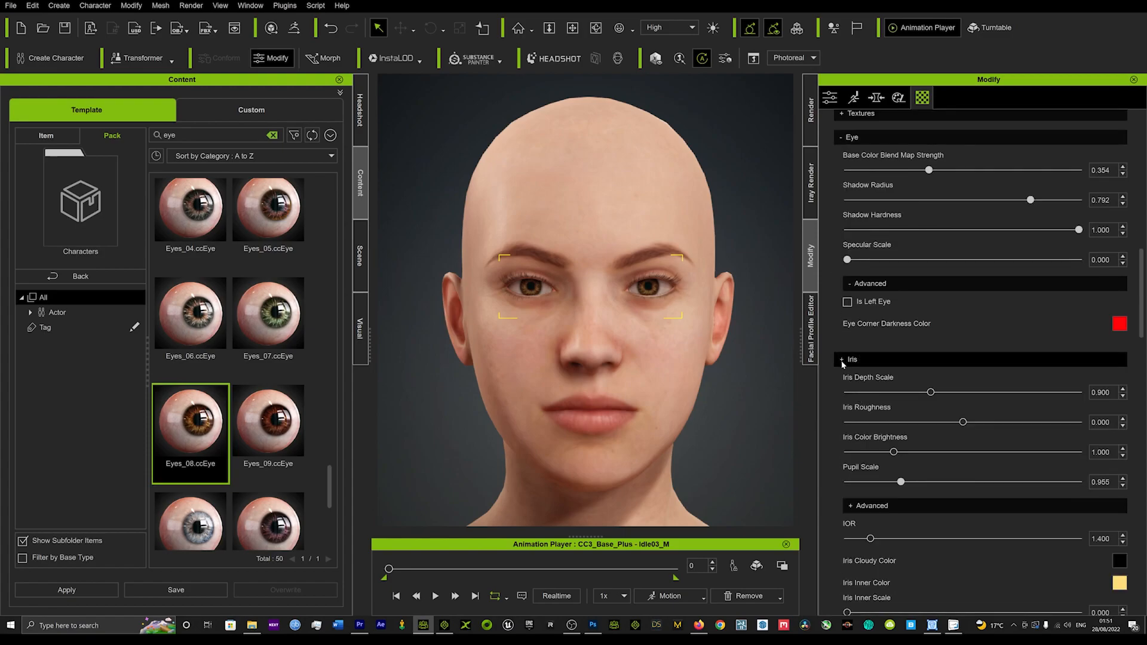
left_click(843, 361)
left_click(843, 361)
scroll(848, 382, "down", 1)
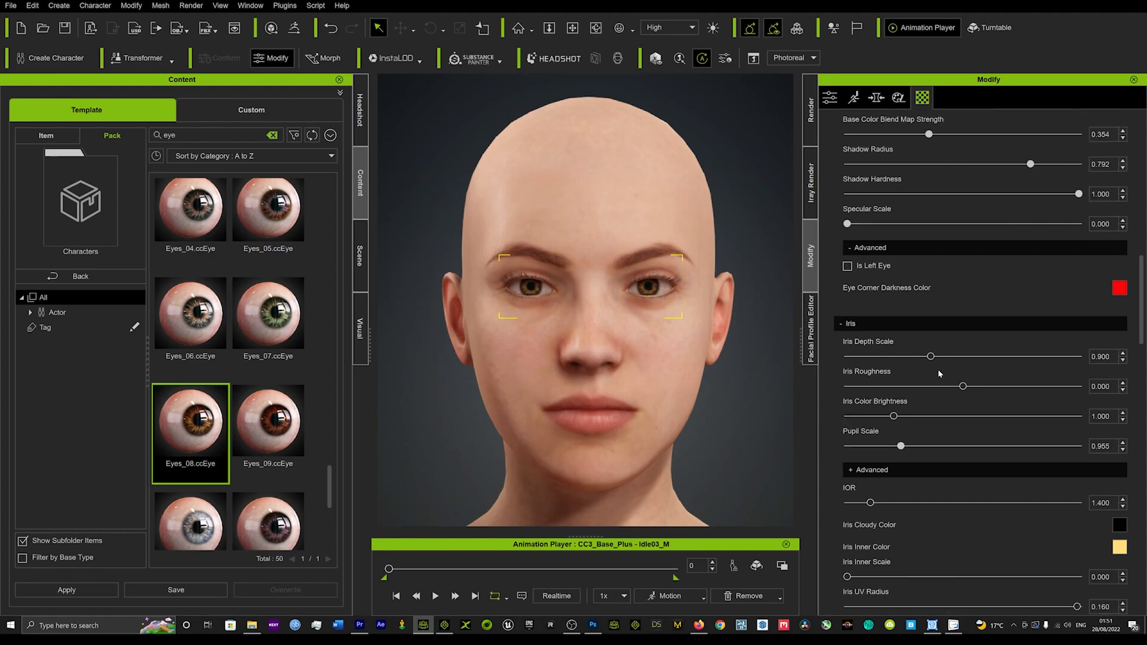
left_click_drag(929, 359, 1008, 384)
left_click_drag(1095, 374, 1032, 346)
Step: Set Iris Roughness to -0.250, Iris Color Brightness to 1.732 and Pupil Scale to 0.971
left_click_drag(964, 387, 831, 464)
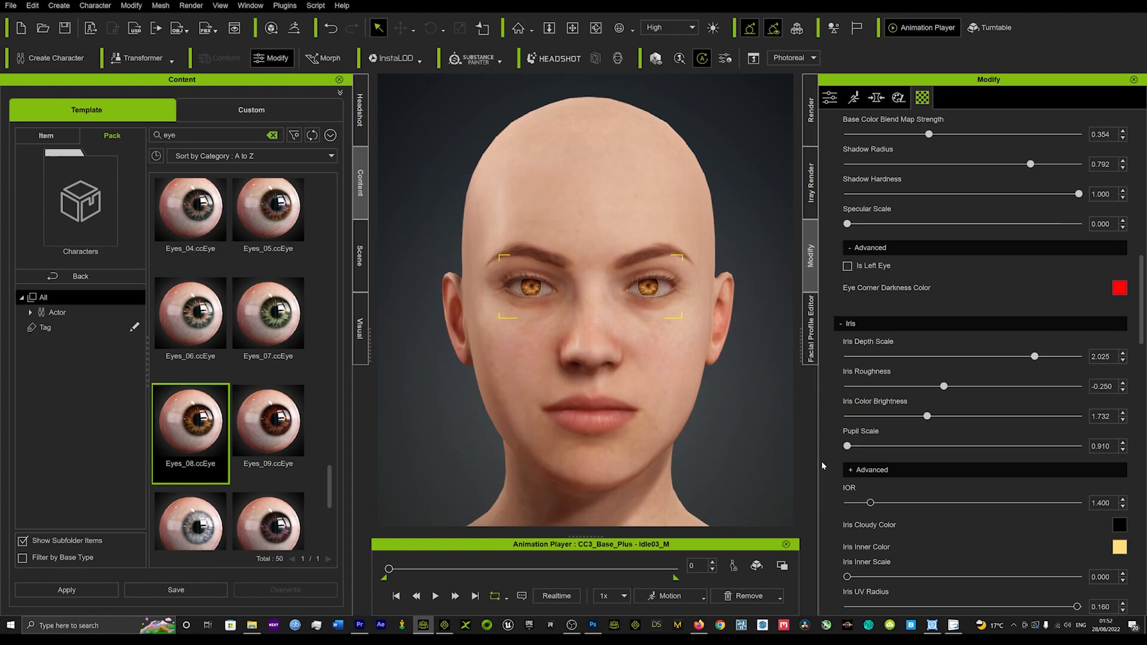
left_click_drag(822, 461, 923, 466)
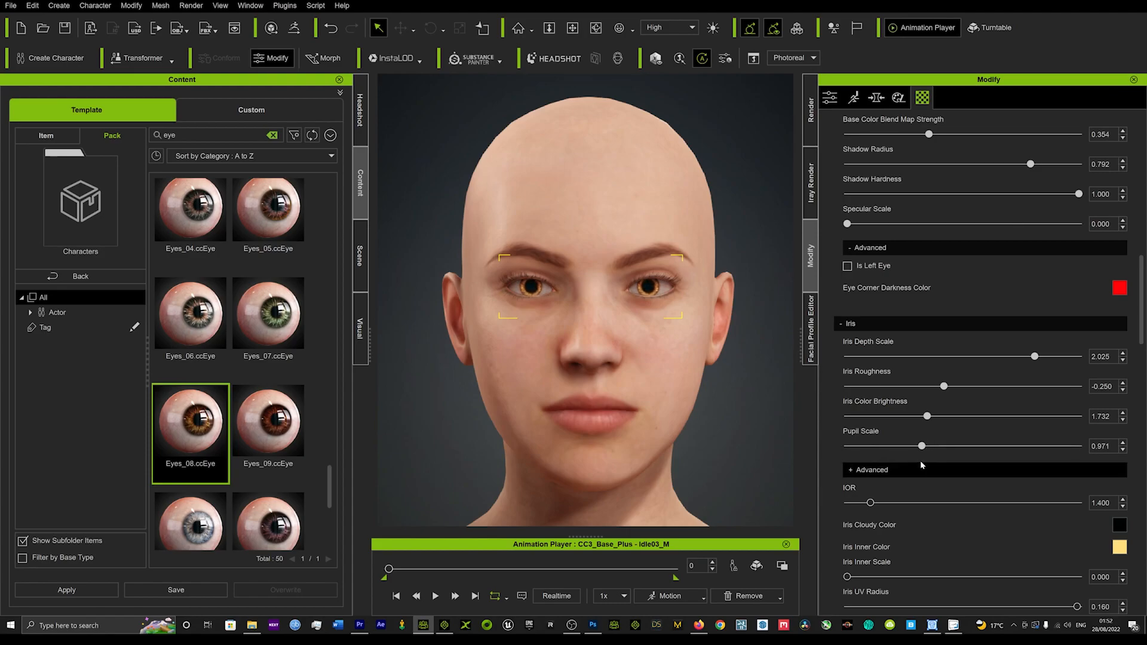
Step: Set Iris Color Brightness to 1.029, Iris Inner Scale to 0.826 and IOR to 2.031
scroll(876, 441, "down", 1)
scroll(876, 440, "down", 1)
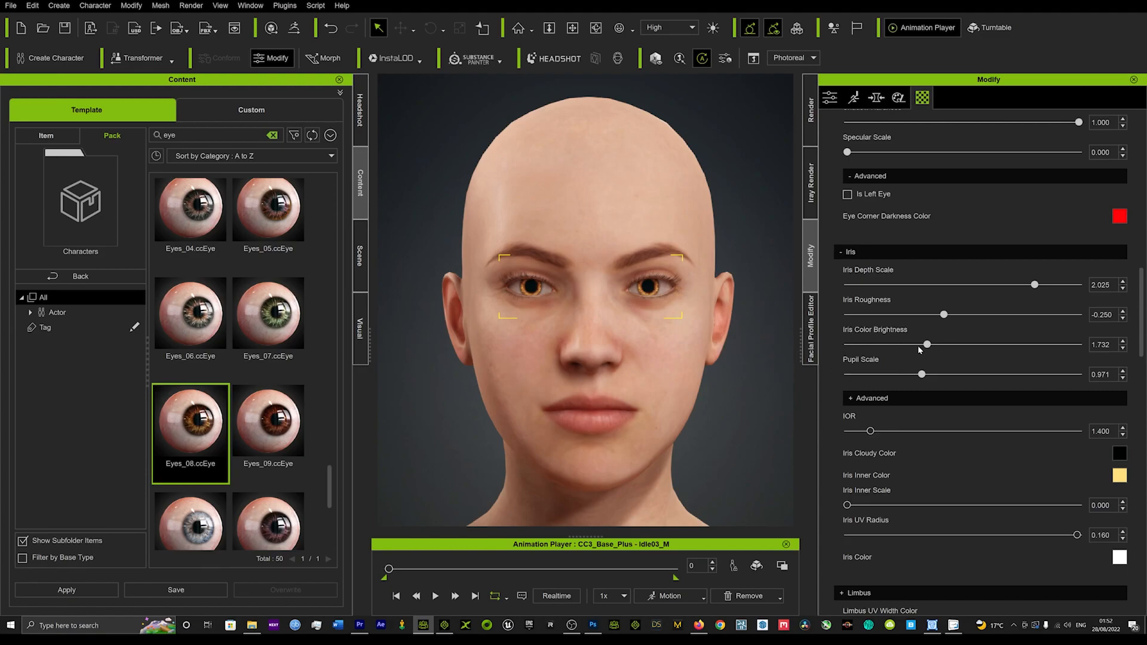
left_click_drag(927, 344, 894, 345)
left_click_drag(848, 505, 1116, 526)
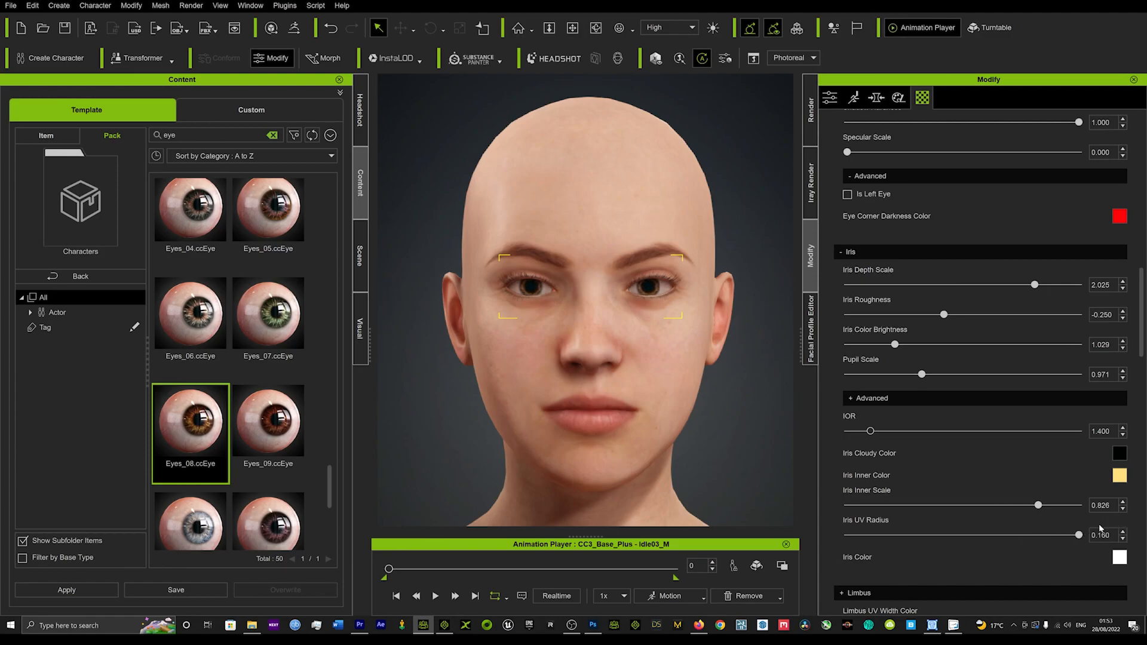
left_click_drag(870, 431, 893, 432)
left_click_drag(904, 417, 905, 417)
Step: Try several basic colors for Iris Inner Color and settle on bright green #55ff00
left_click(1120, 475)
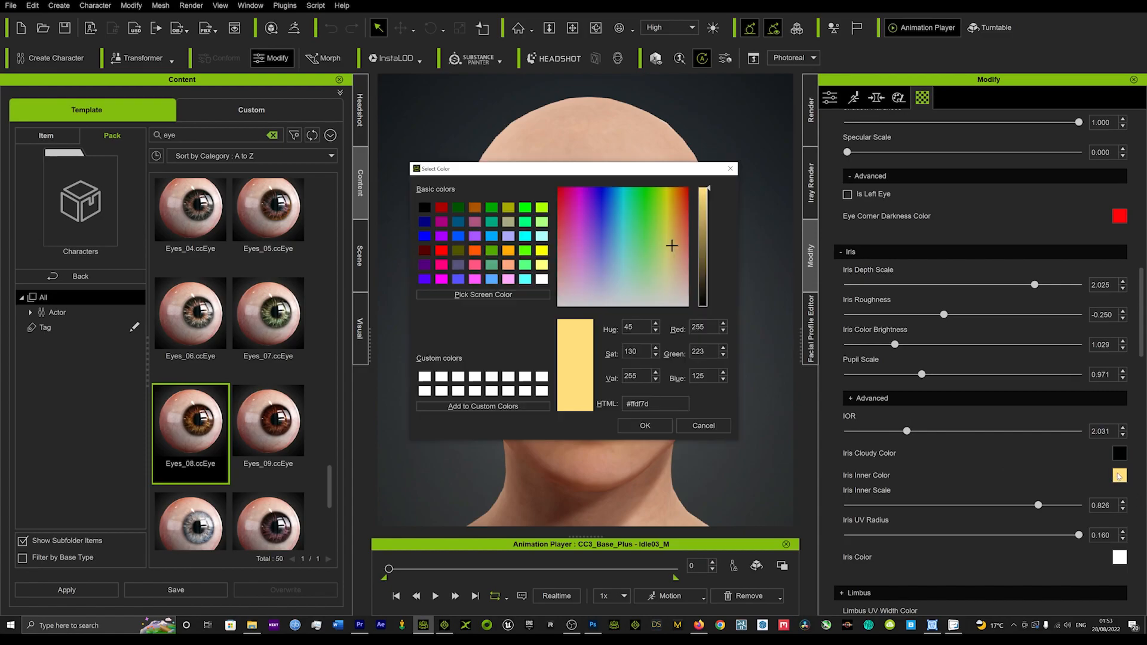
left_click_drag(541, 174, 873, 153)
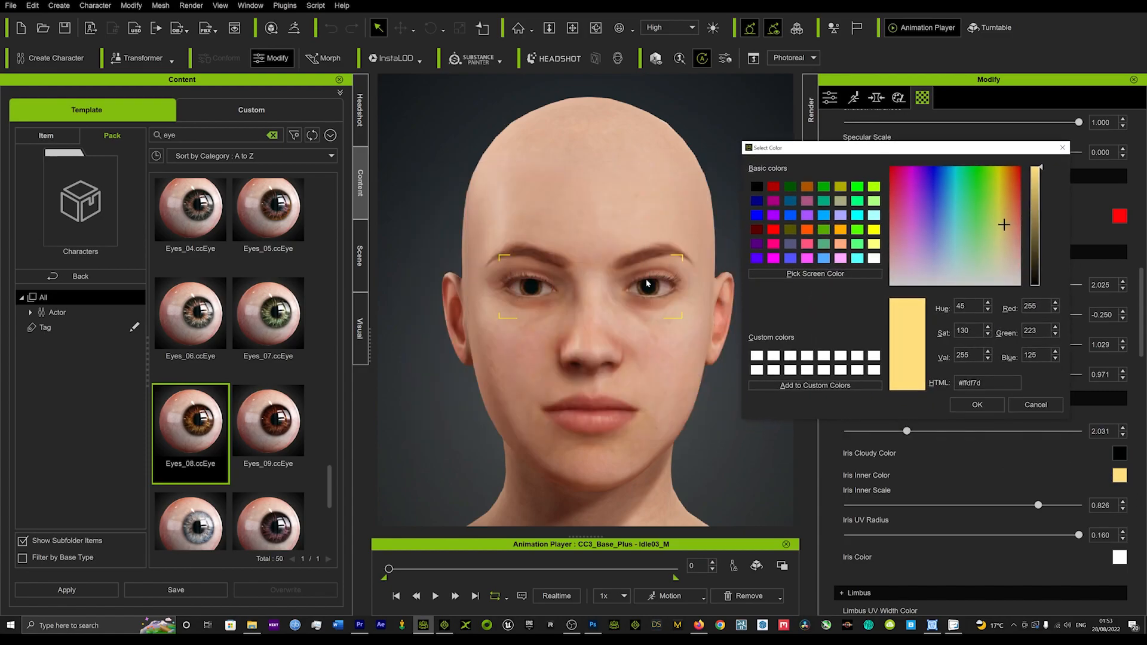
left_click(774, 186)
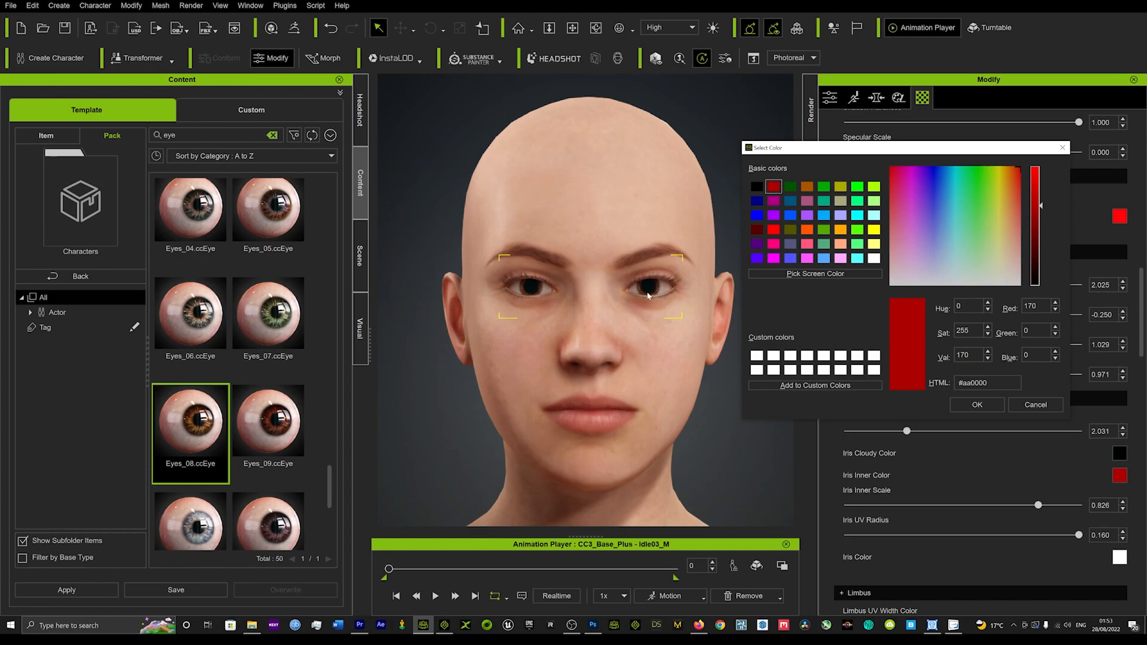
left_click(774, 201)
left_click(774, 215)
left_click(790, 216)
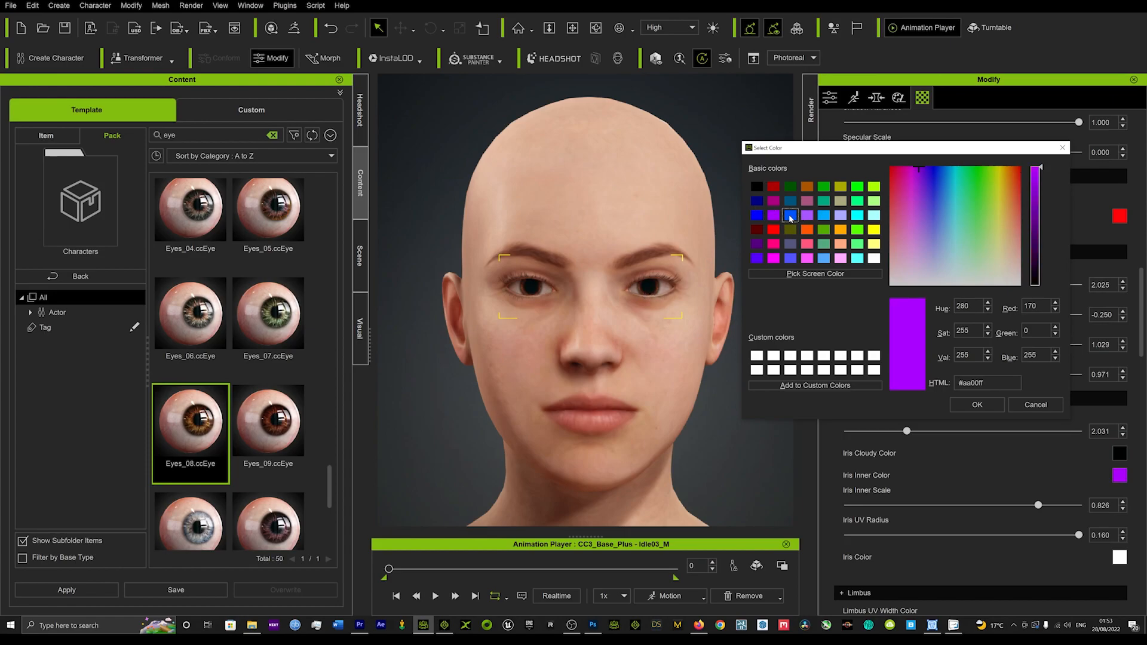
left_click(774, 217)
left_click(774, 244)
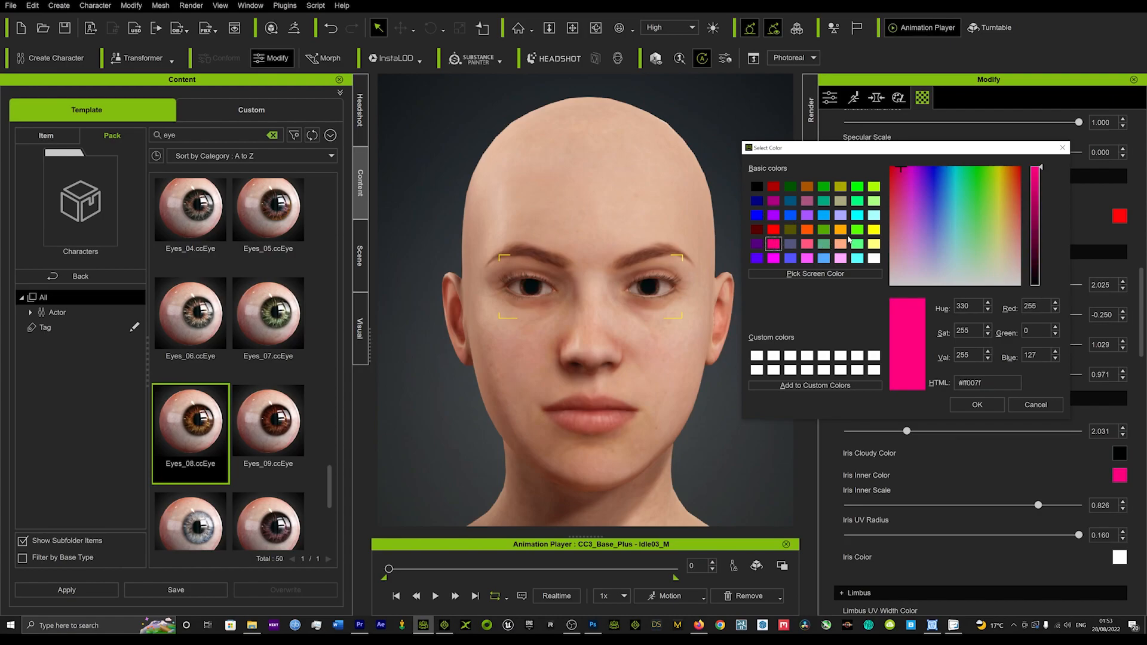
left_click(856, 232)
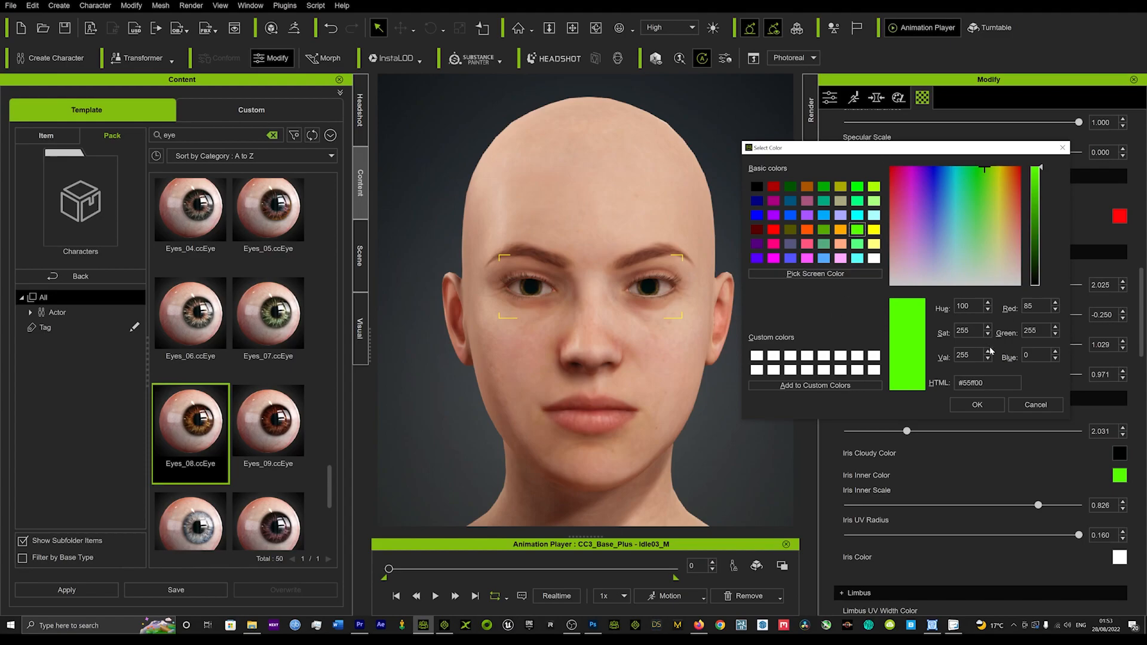
left_click(978, 405)
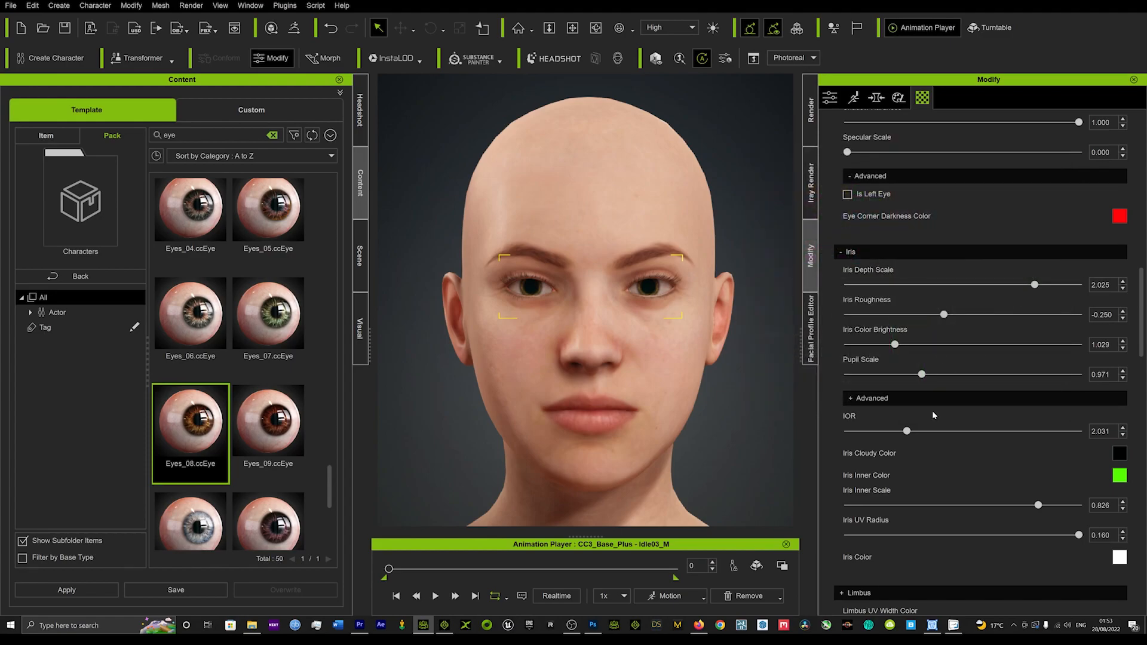
Step: Lower the iris IOR to 1.010 and raise Iris Color Brightness to 1.810
left_click_drag(906, 431, 822, 432)
left_click_drag(896, 344, 932, 345)
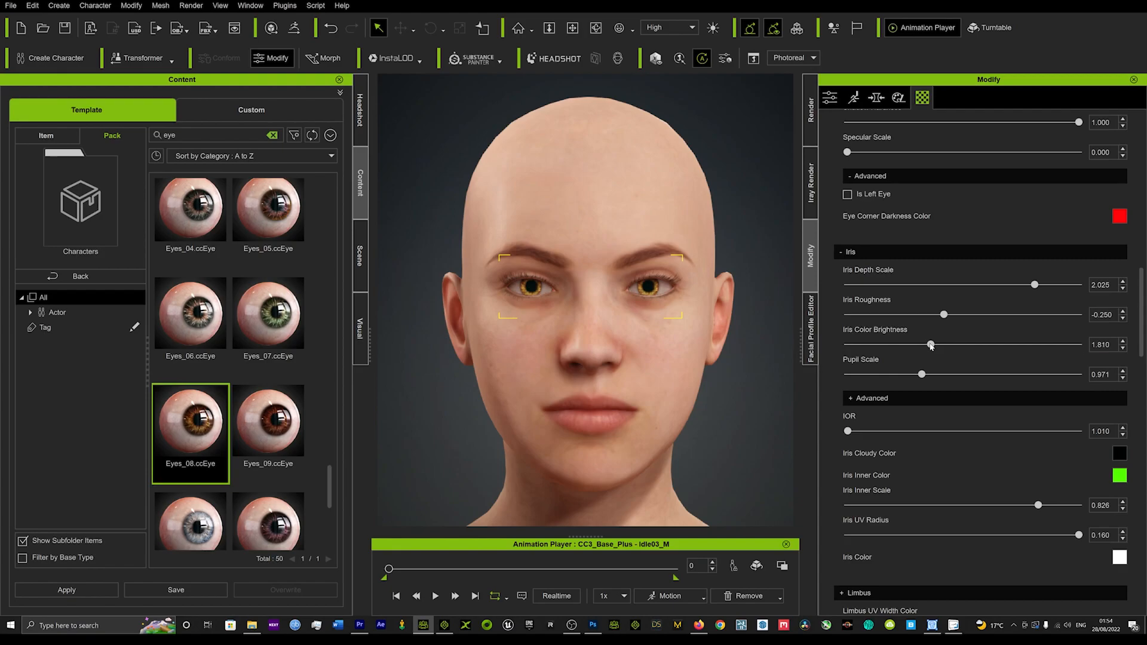
Step: Try out another Iris Inner Color in the color picker
left_click(1120, 475)
left_click_drag(640, 168, 1037, 141)
mouse_move(981, 173)
left_mouse_down()
mouse_move(968, 183)
mouse_move(999, 249)
mouse_move(978, 171)
mouse_move(1038, 204)
mouse_move(1060, 180)
mouse_move(1077, 209)
mouse_move(1008, 219)
mouse_move(972, 178)
left_mouse_up()
left_click(1043, 397)
Step: Set Limbus UV Width Color to 0.066 and Limbus Dark Scale to 3.828
scroll(883, 422, "down", 4)
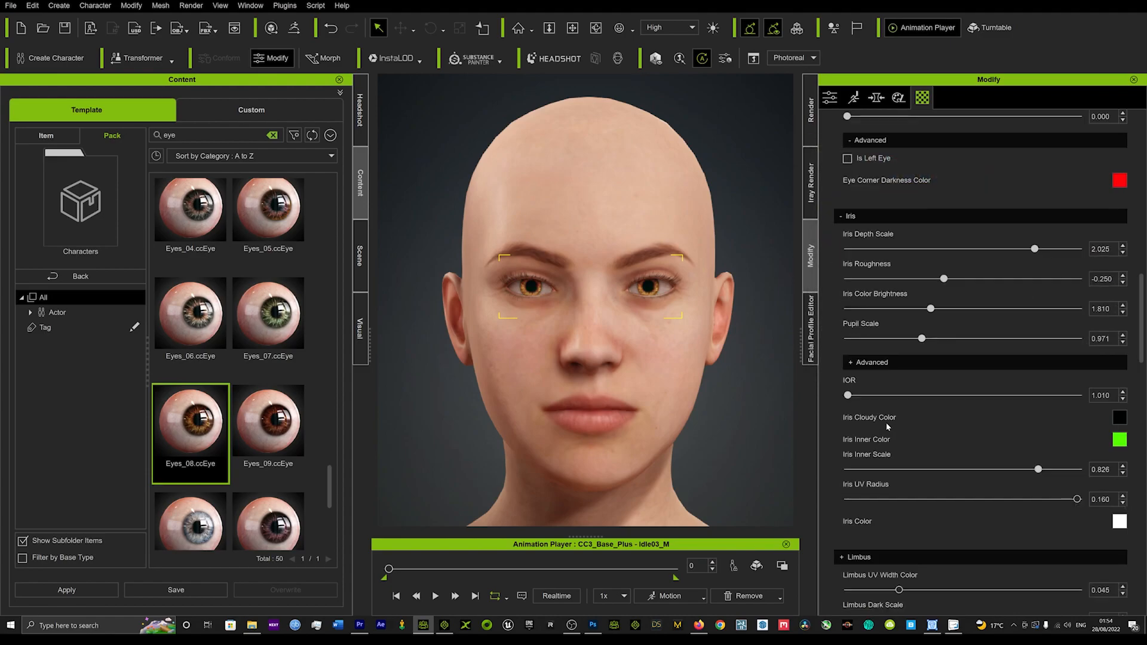
scroll(859, 314, "down", 3)
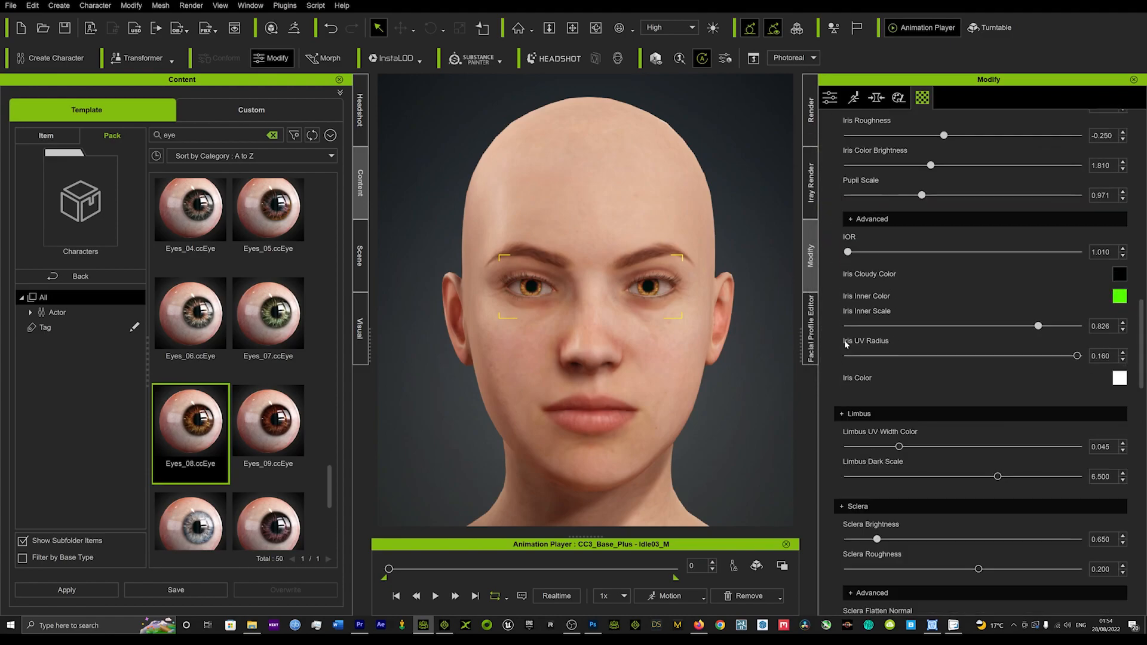
scroll(858, 355, "down", 1)
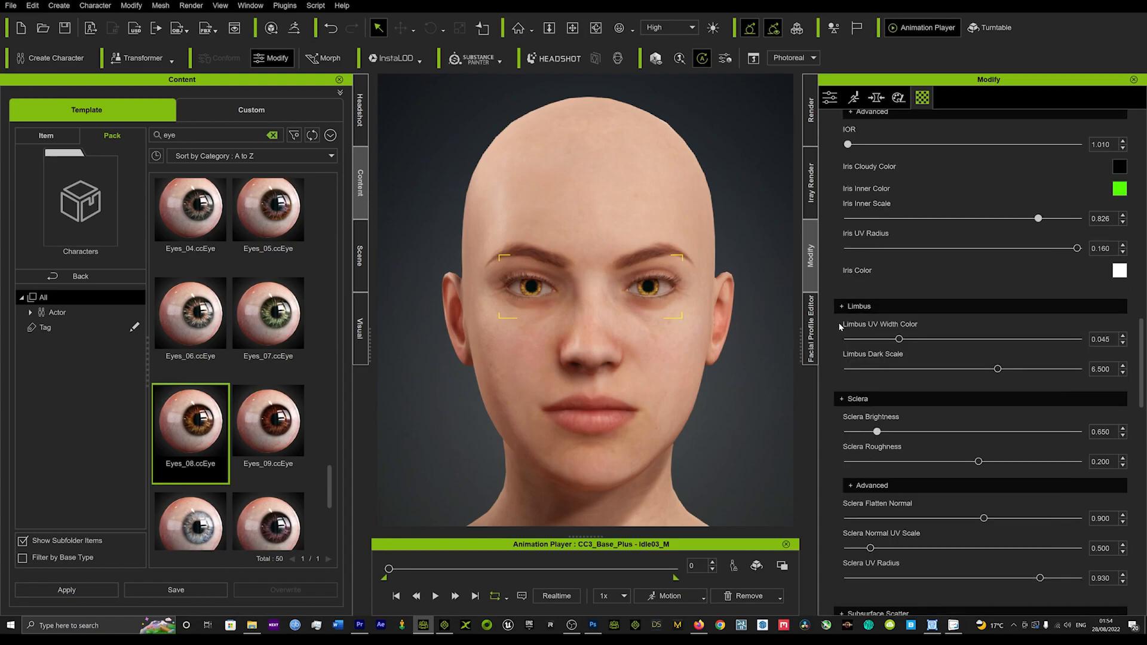
left_click_drag(900, 339, 936, 369)
left_click_drag(979, 339, 920, 339)
Step: Set Sclera Brightness to 1.211 and Sclera Roughness to -0.250
scroll(840, 443, "down", 1)
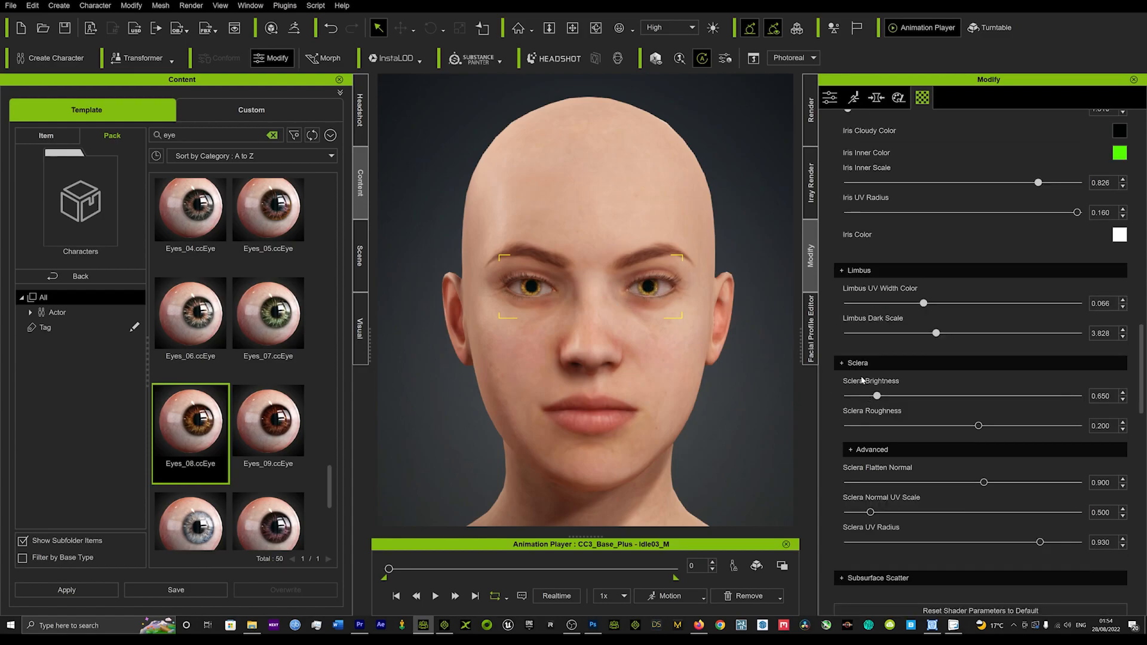
left_click_drag(877, 396, 904, 397)
left_click_drag(978, 426, 945, 424)
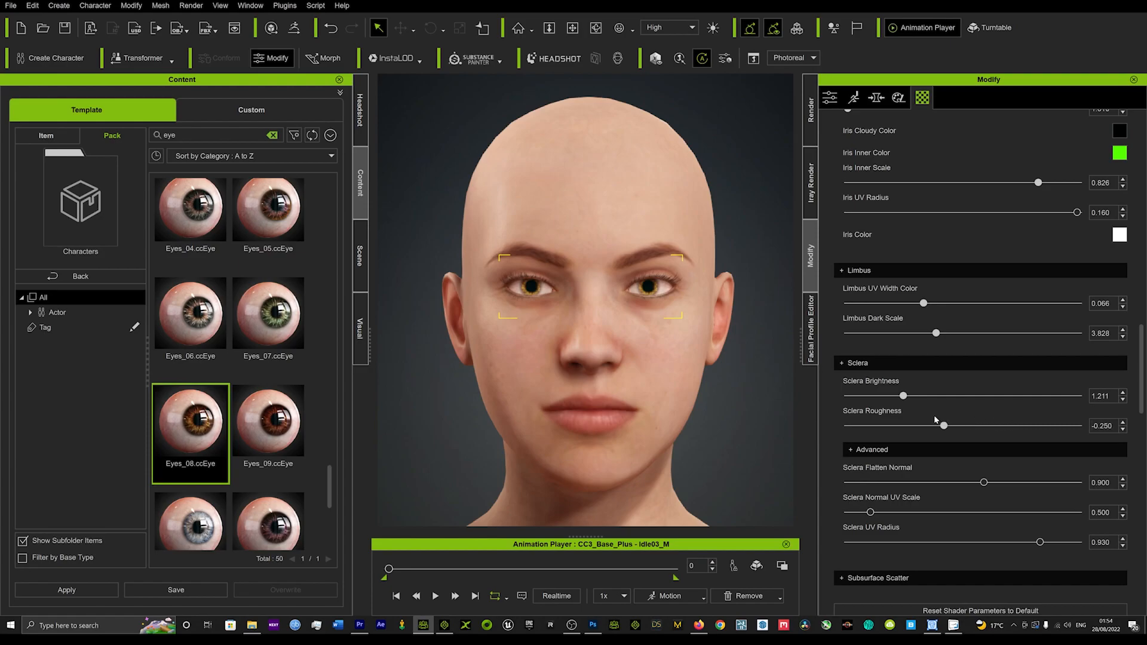
Step: Set Sclera Flatten Normal to -0.781, Sclera Normal UV Scale to 1.836 and Sclera UV Radius to 0.670
scroll(834, 436, "down", 3)
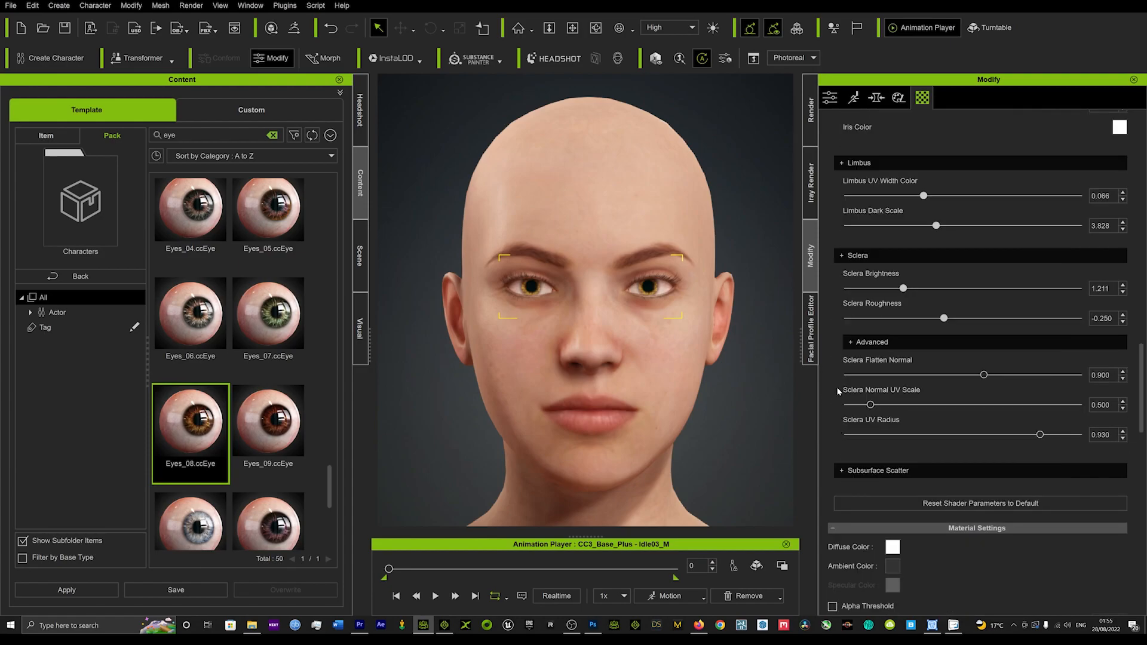
scroll(838, 389, "down", 1)
left_click_drag(984, 339, 945, 348)
left_click_drag(870, 370, 932, 370)
left_click_drag(1036, 406, 897, 397)
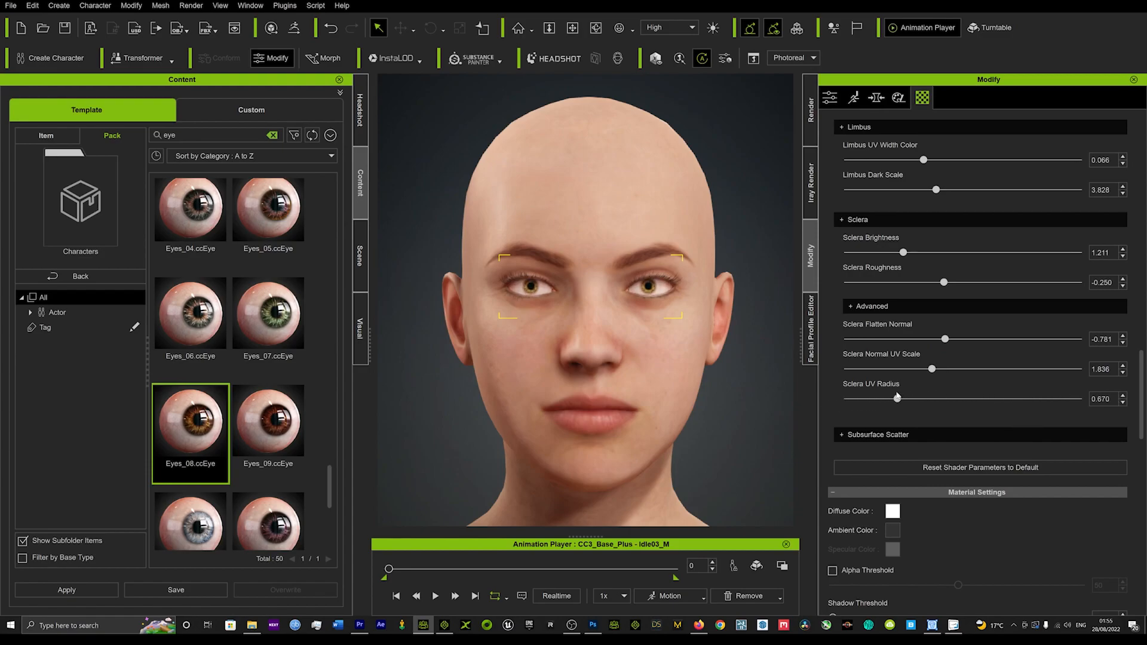
left_click(811, 334)
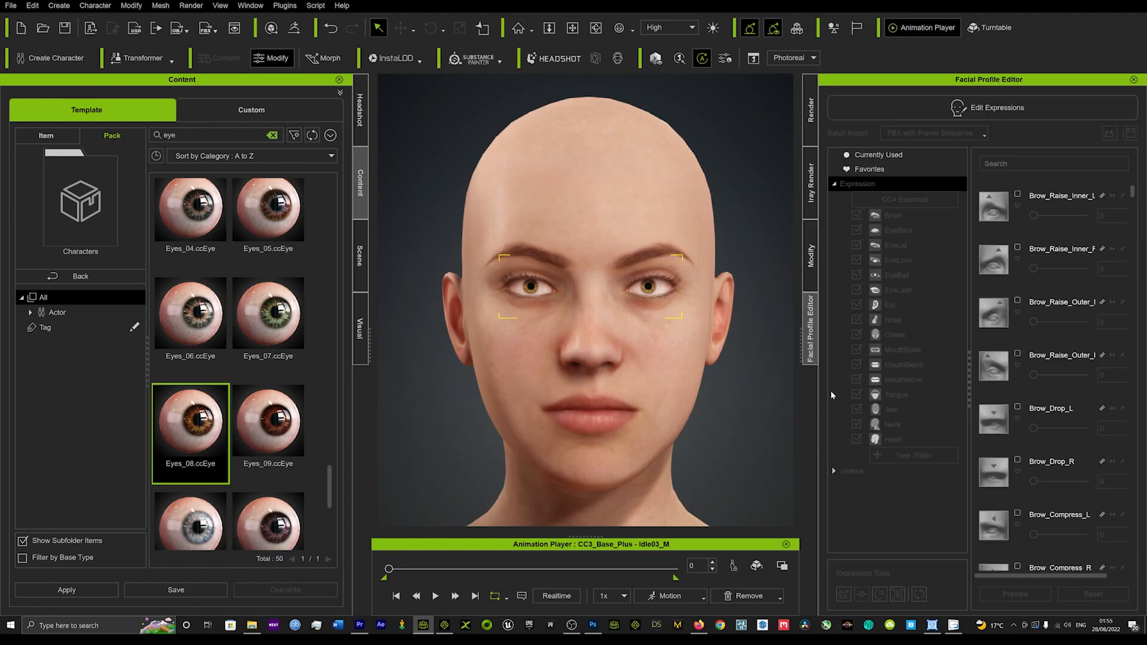
left_click(811, 256)
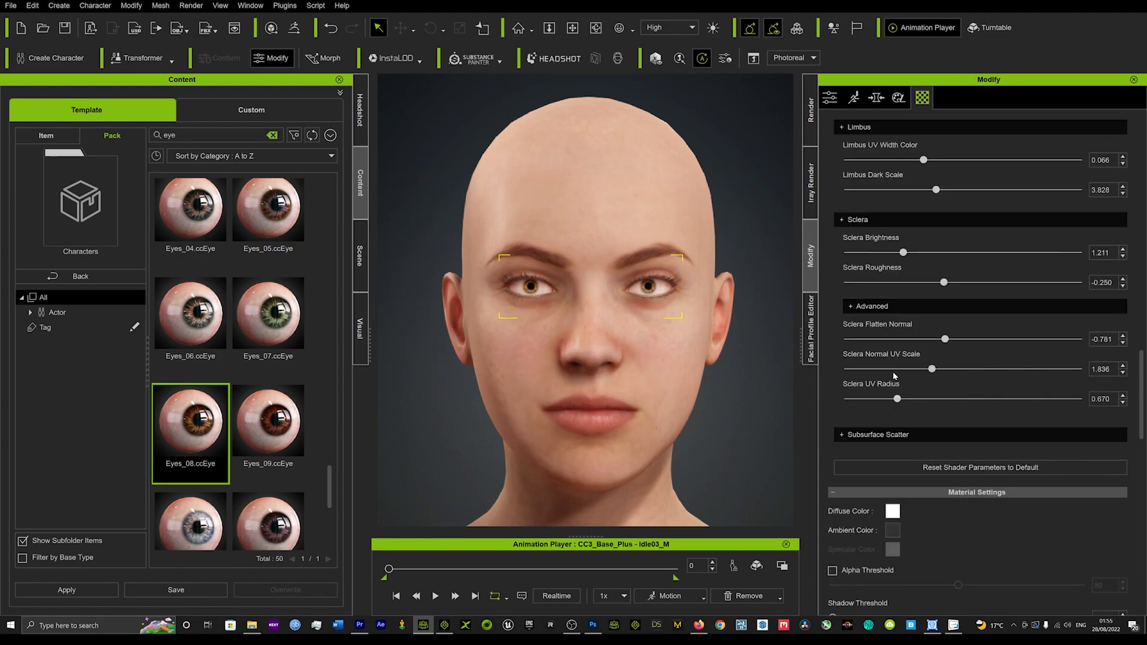